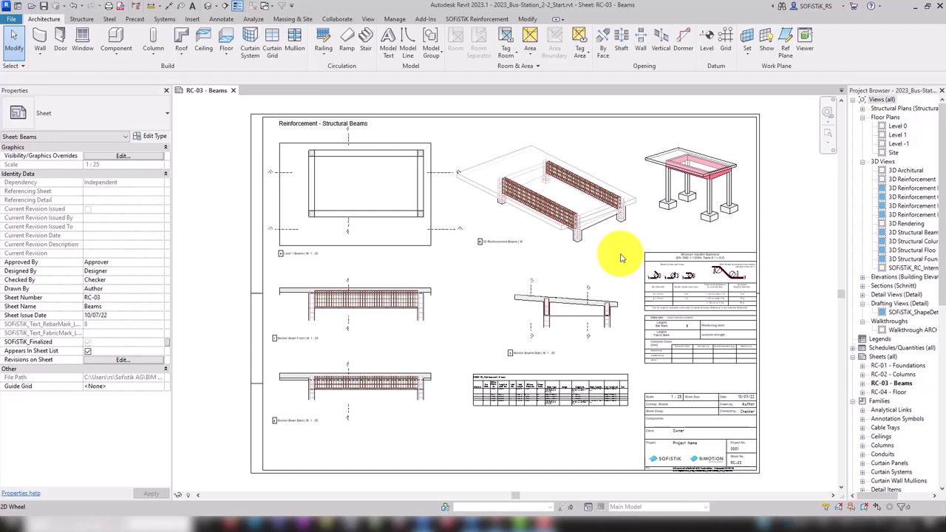
Step: Activate the Section Beams Side viewport on sheet RC-03 and select the haunched beam
{"action": "scroll", "coordinate": [591, 309], "scroll_direction": "up", "scroll_amount": 5}
{"action": "double_click", "coordinate": [539, 319]}
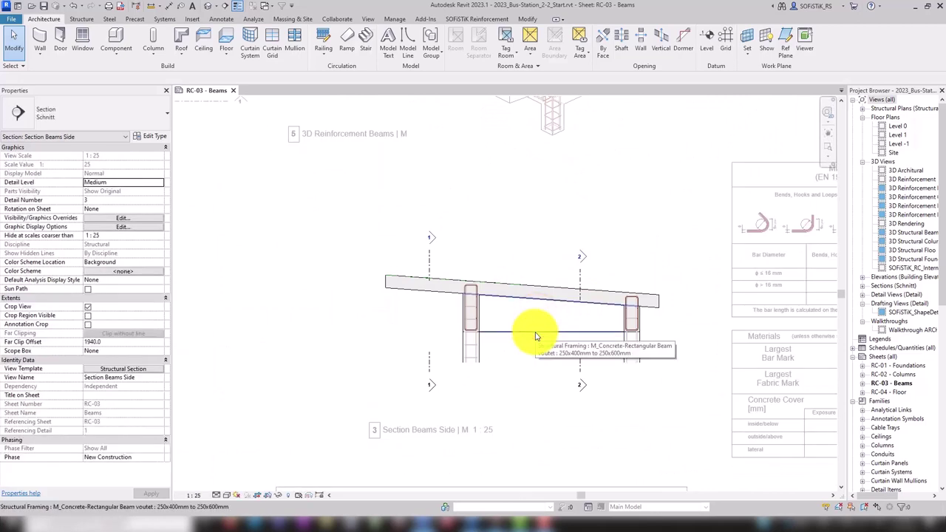
{"action": "scroll", "coordinate": [536, 337], "scroll_direction": "up", "scroll_amount": 2}
{"action": "left_click", "coordinate": [522, 335]}
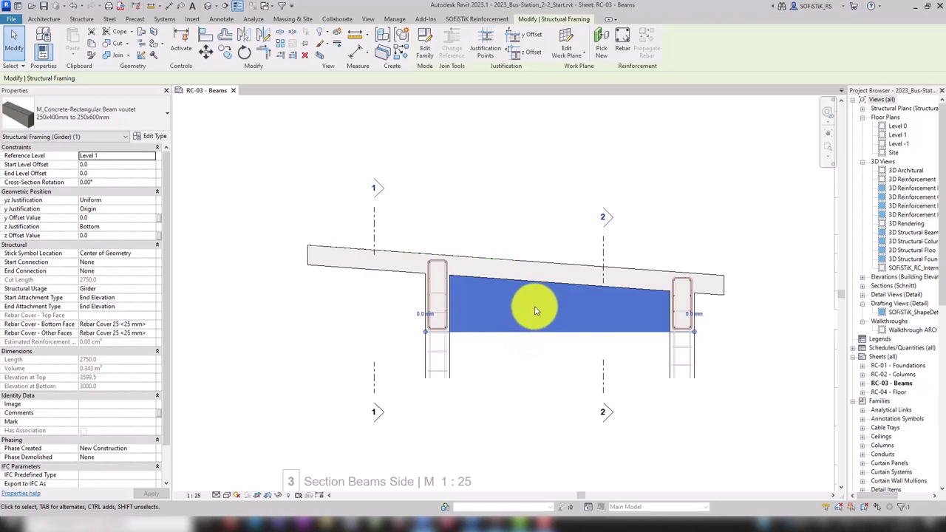
Step: Place 18 ø10 shape 31x stirrups at 150 mm, with Near Cover Reference and Perpendicular to Cover
{"action": "left_click", "coordinate": [626, 35]}
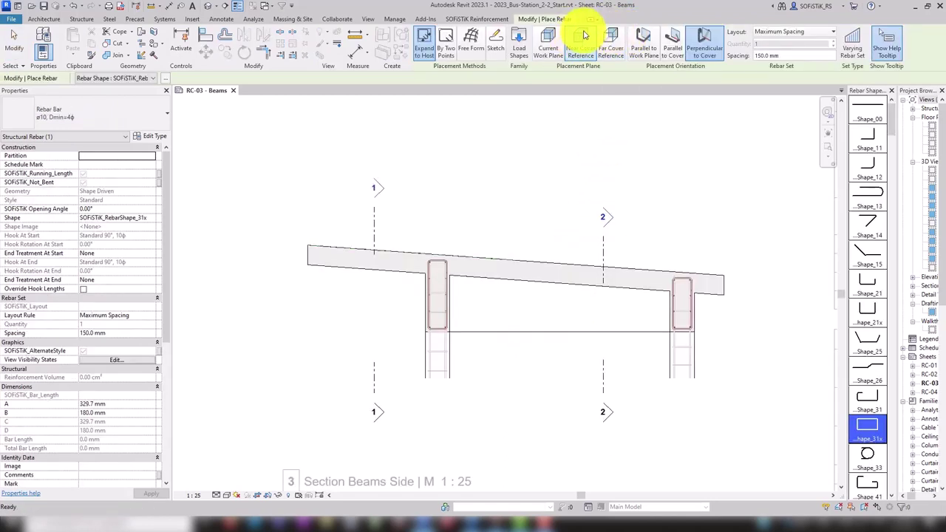
{"action": "left_click", "coordinate": [582, 45]}
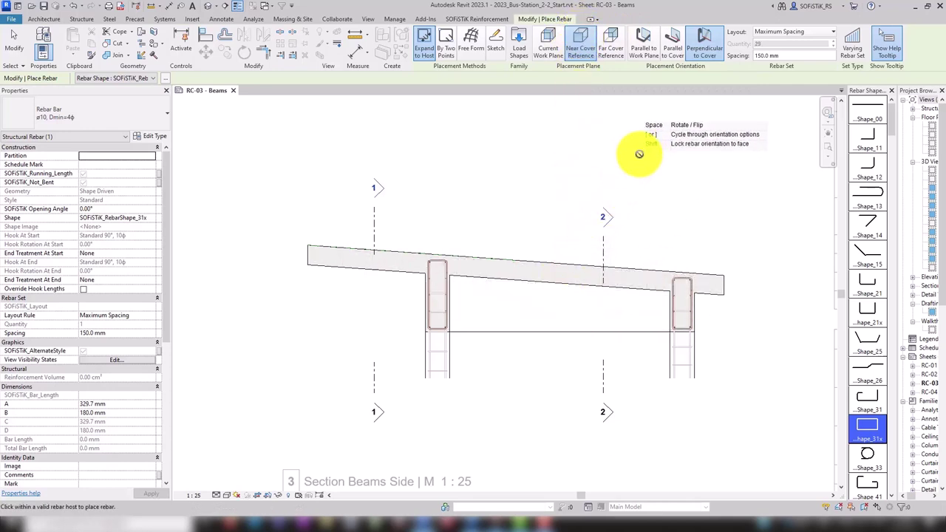
{"action": "left_click", "coordinate": [710, 39]}
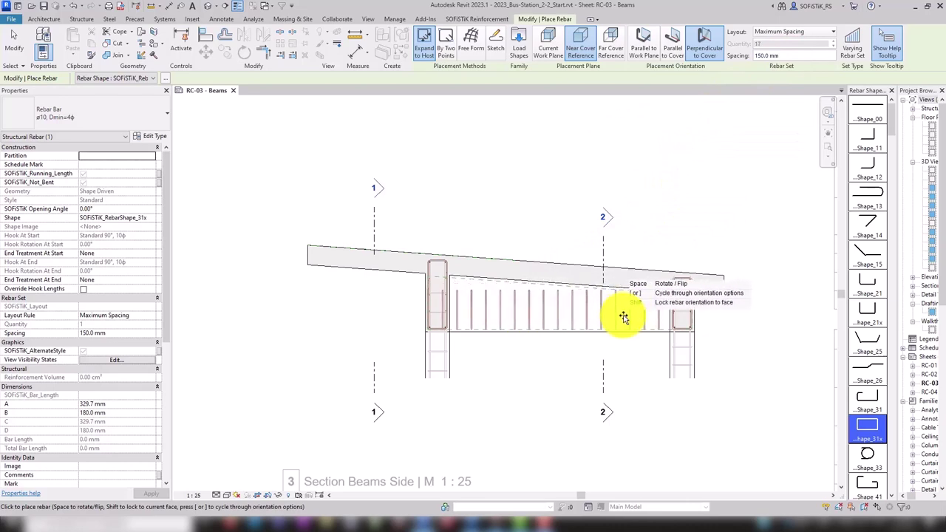
{"action": "left_click", "coordinate": [514, 308]}
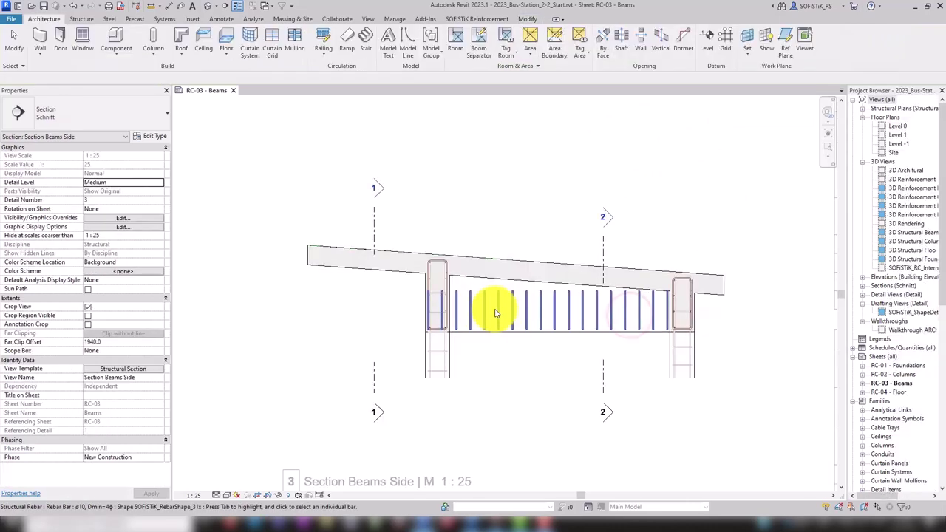
Step: Drag the stirrup set's start off the left column face, leaving 16 bars, then reselect it
{"action": "left_click", "coordinate": [477, 311]}
{"action": "scroll", "coordinate": [425, 307], "scroll_direction": "up", "scroll_amount": 4}
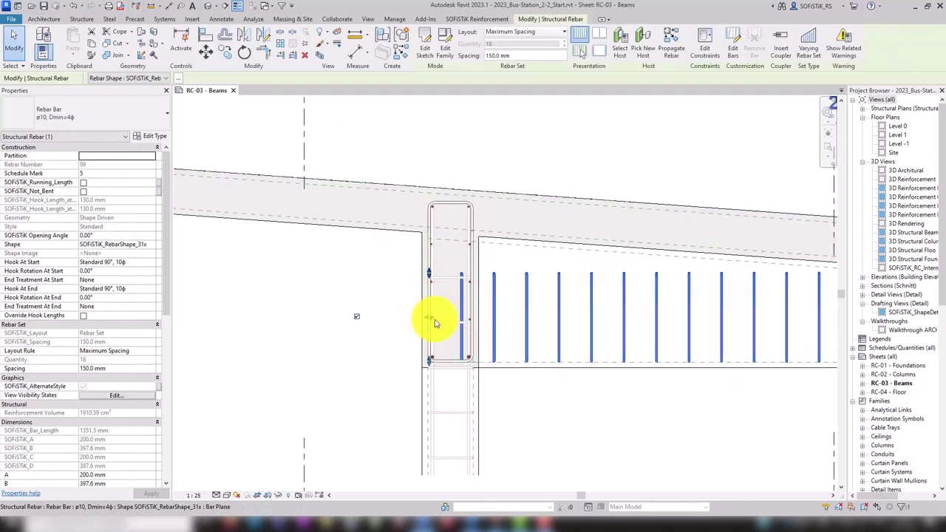
{"action": "left_click", "coordinate": [433, 319]}
{"action": "scroll", "coordinate": [481, 317], "scroll_direction": "up", "scroll_amount": 3}
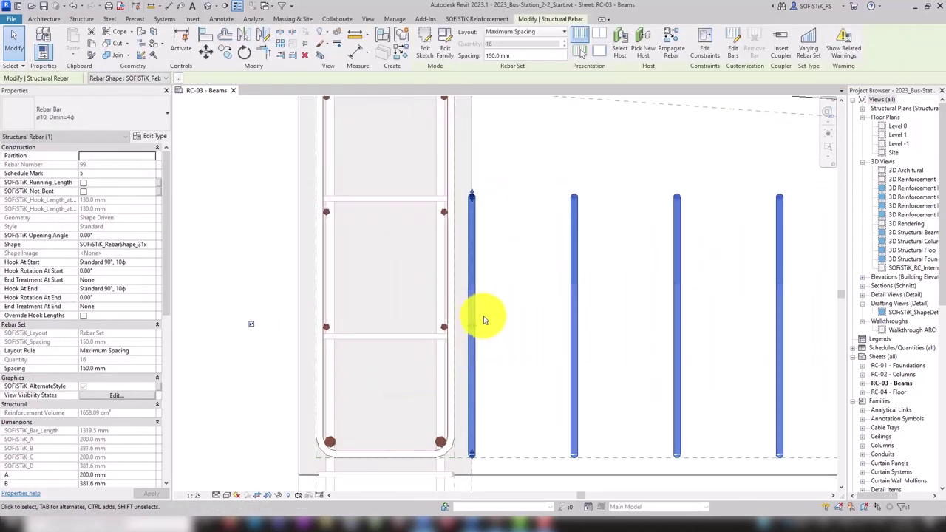
{"action": "left_click_drag", "start_coordinate": [477, 327], "coordinate": [496, 311]}
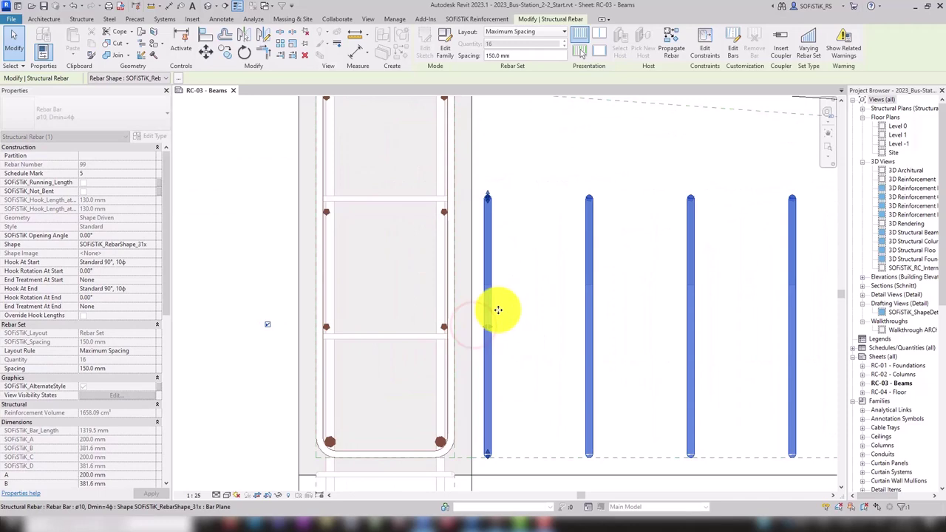
{"action": "left_click", "coordinate": [520, 304]}
{"action": "scroll", "coordinate": [530, 305], "scroll_direction": "down", "scroll_amount": 4}
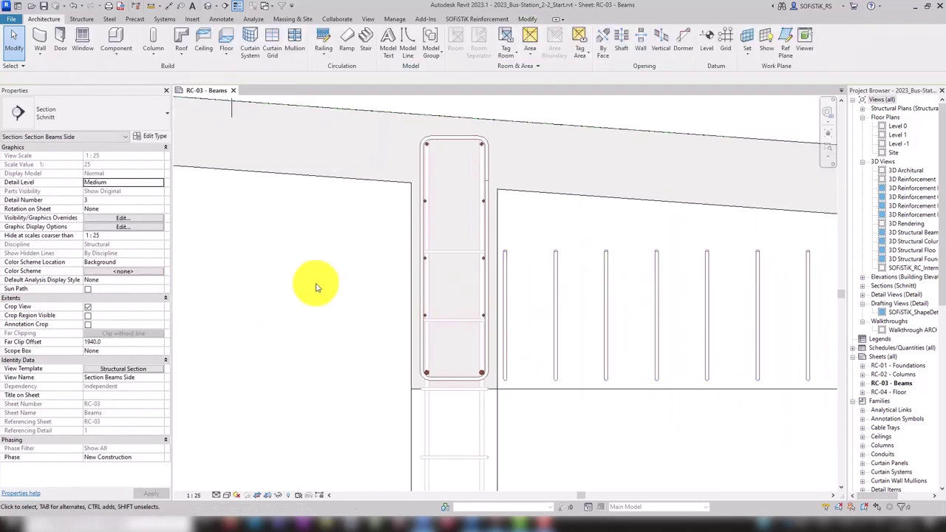
{"action": "scroll", "coordinate": [527, 239], "scroll_direction": "down", "scroll_amount": 4}
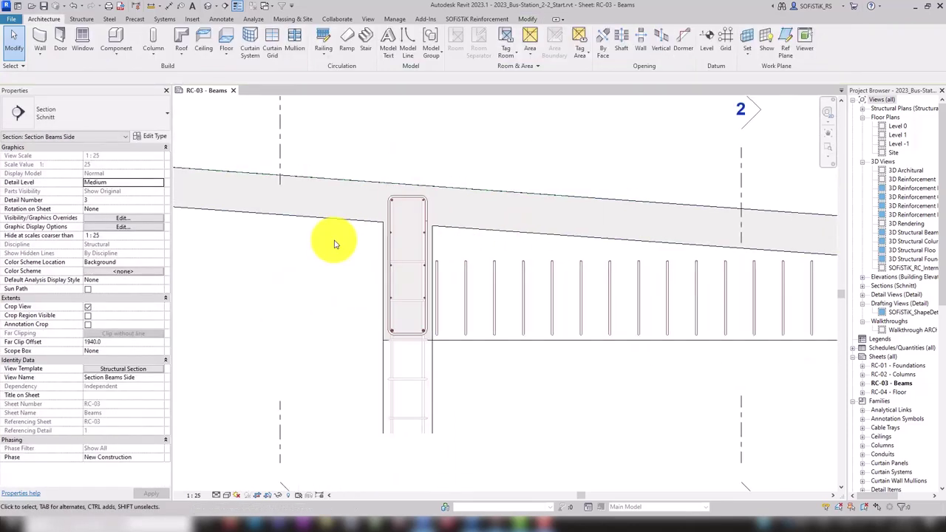
{"action": "left_click", "coordinate": [511, 318]}
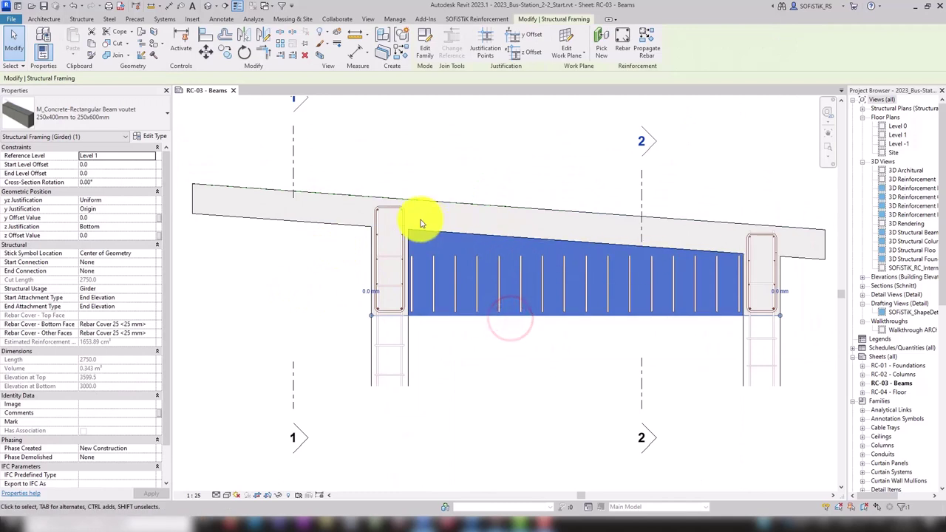
Step: Convert the 16-bar stirrup set into a Varying Rebar Set
{"action": "left_click", "coordinate": [542, 272]}
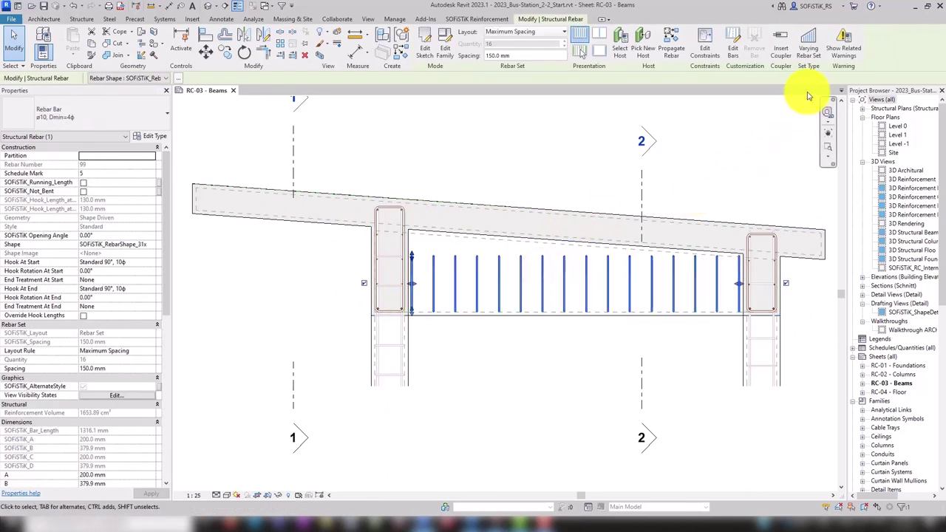
{"action": "left_click", "coordinate": [809, 49]}
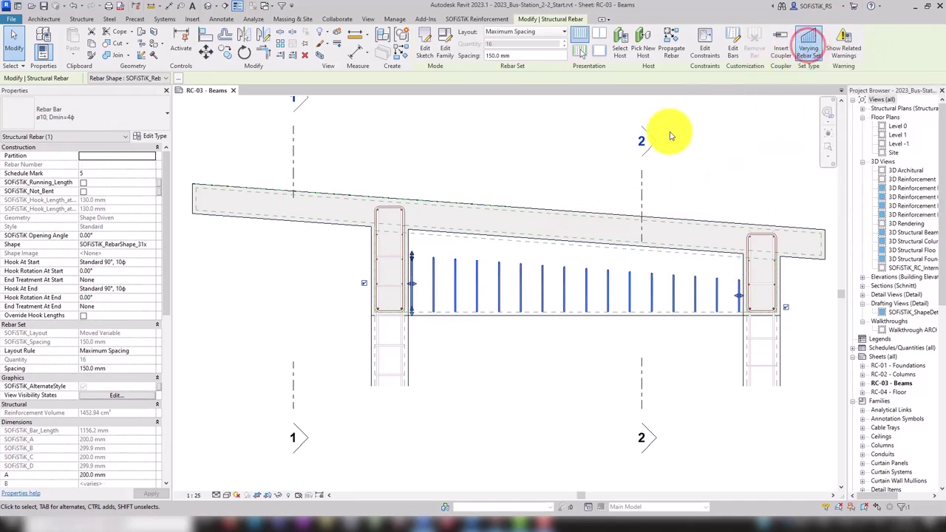
Step: Constrain the stirrups' top ends to the slab top face as cover with a -50.0 mm offset
{"action": "left_click", "coordinate": [706, 48]}
{"action": "scroll", "coordinate": [544, 259], "scroll_direction": "up", "scroll_amount": 3}
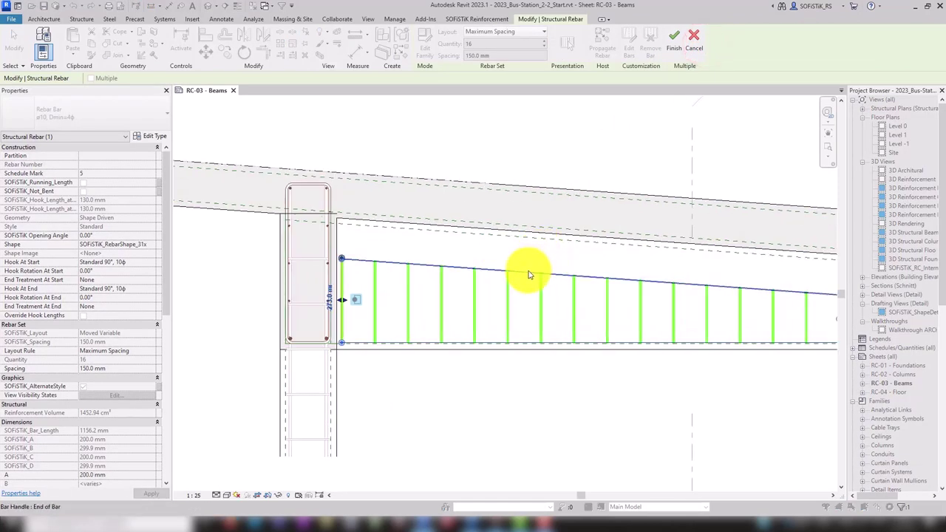
{"action": "left_click", "coordinate": [530, 273]}
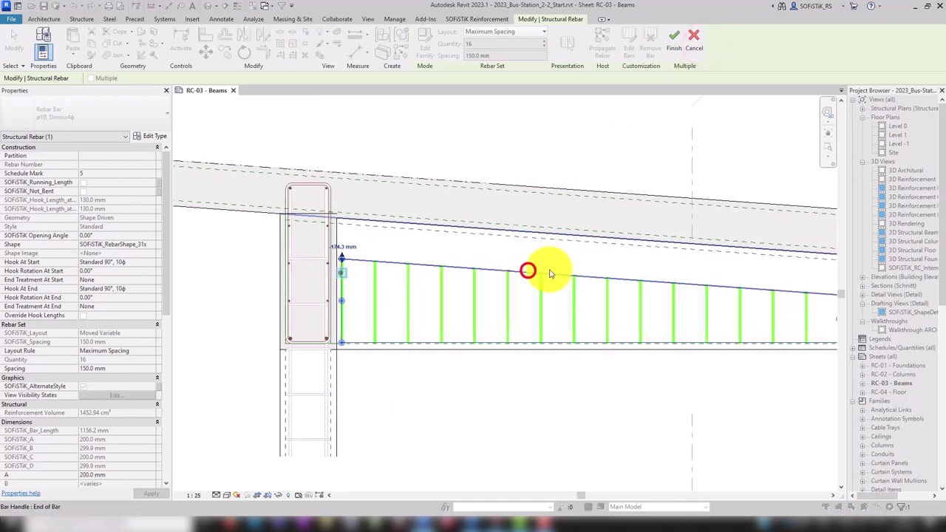
{"action": "left_click", "coordinate": [501, 186]}
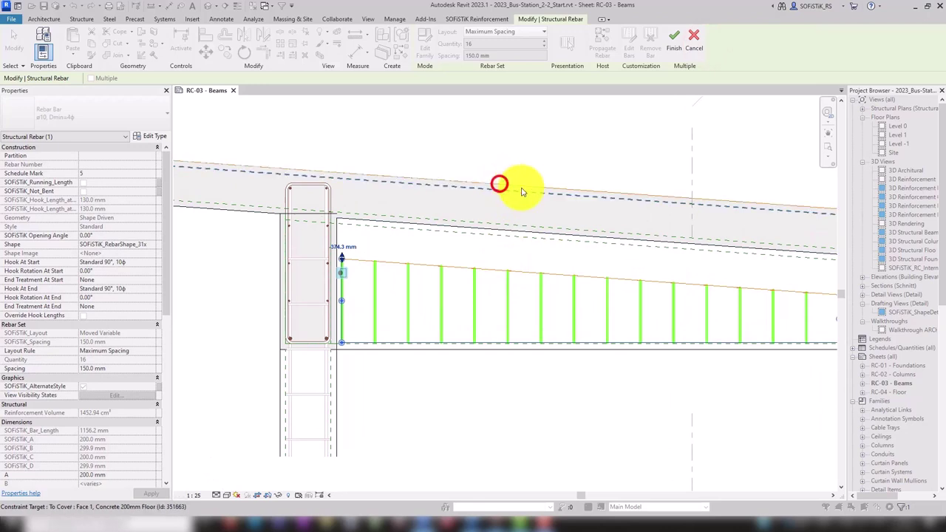
{"action": "left_click", "coordinate": [500, 287]}
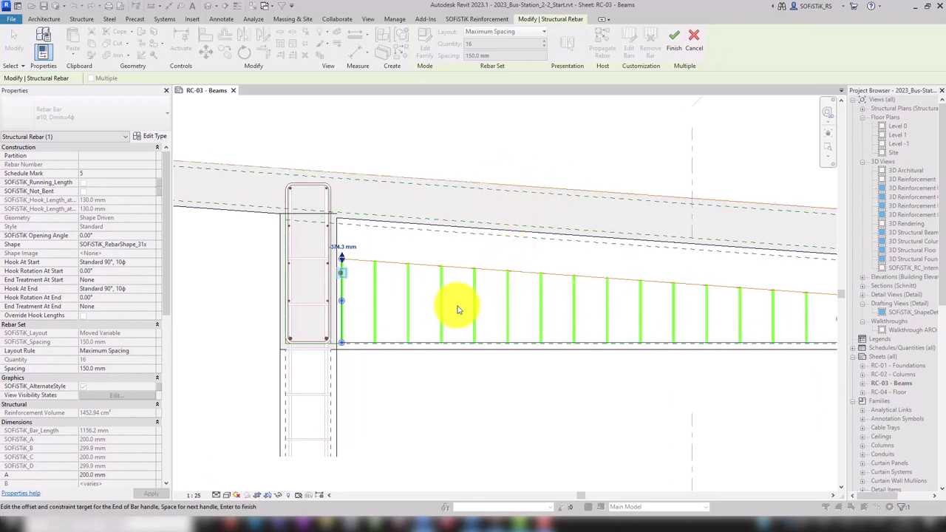
{"action": "scroll", "coordinate": [313, 147], "scroll_direction": "up", "scroll_amount": 3}
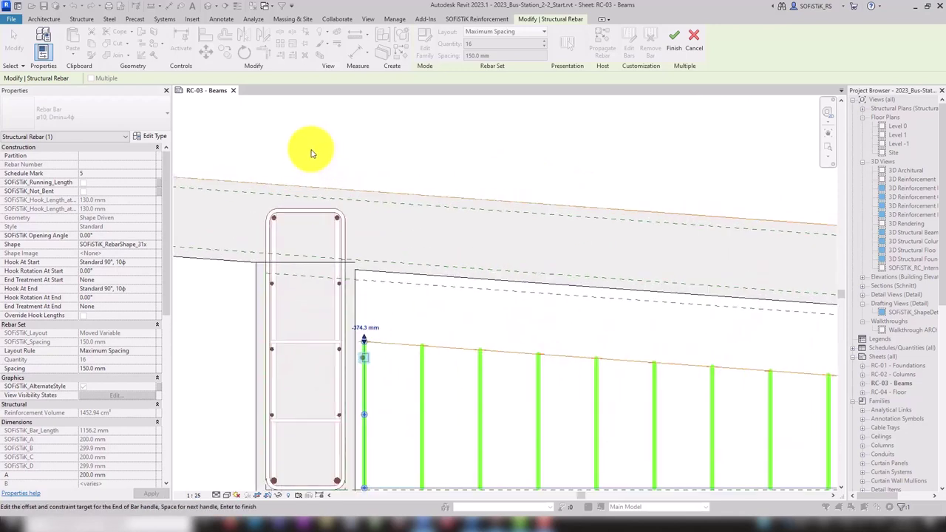
{"action": "left_click", "coordinate": [363, 358]}
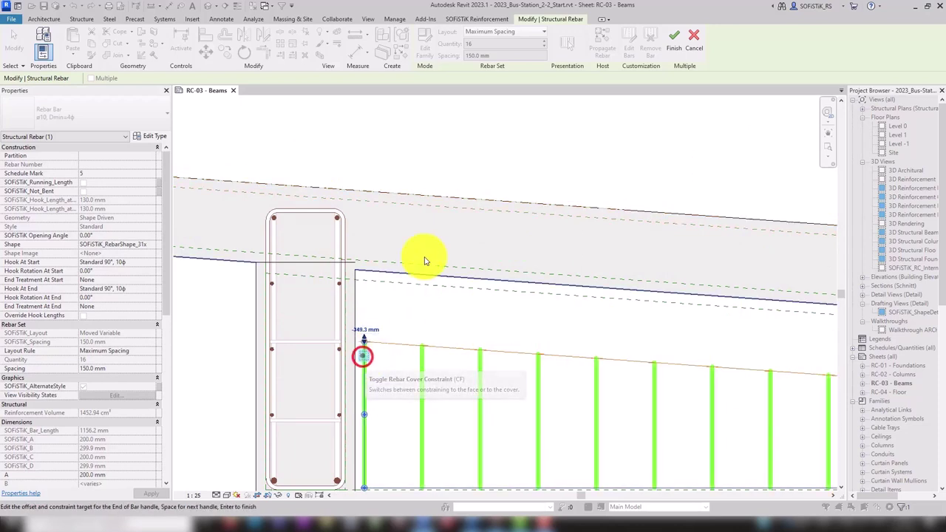
{"action": "left_click", "coordinate": [366, 355]}
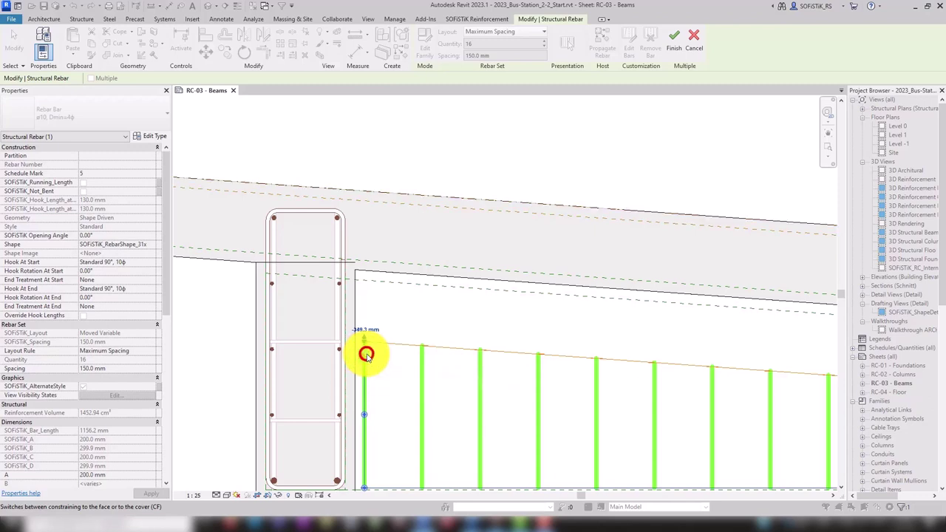
{"action": "left_click", "coordinate": [361, 331]}
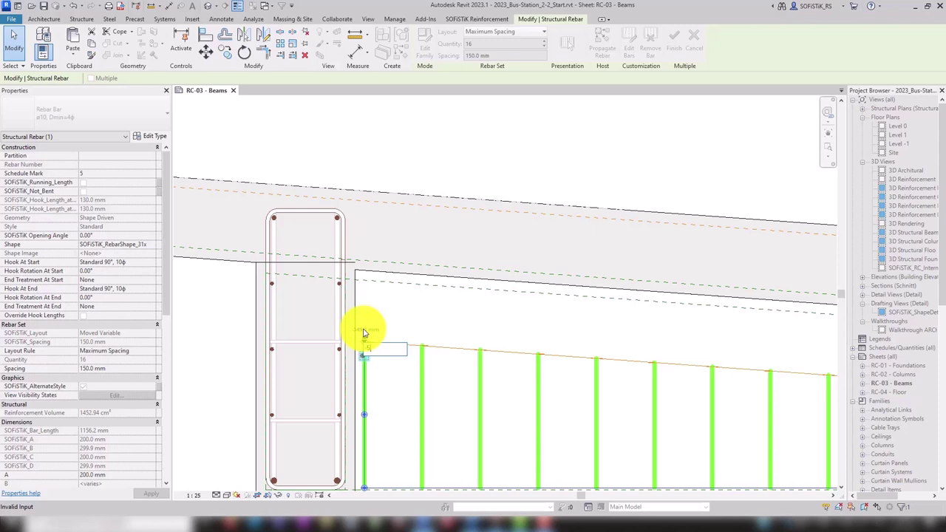
{"action": "key", "text": "Return"}
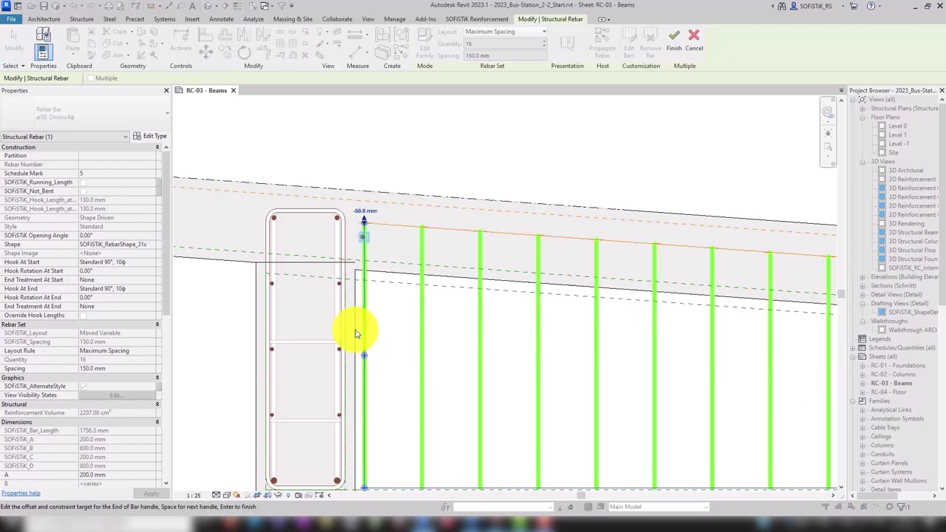
{"action": "left_click", "coordinate": [675, 43]}
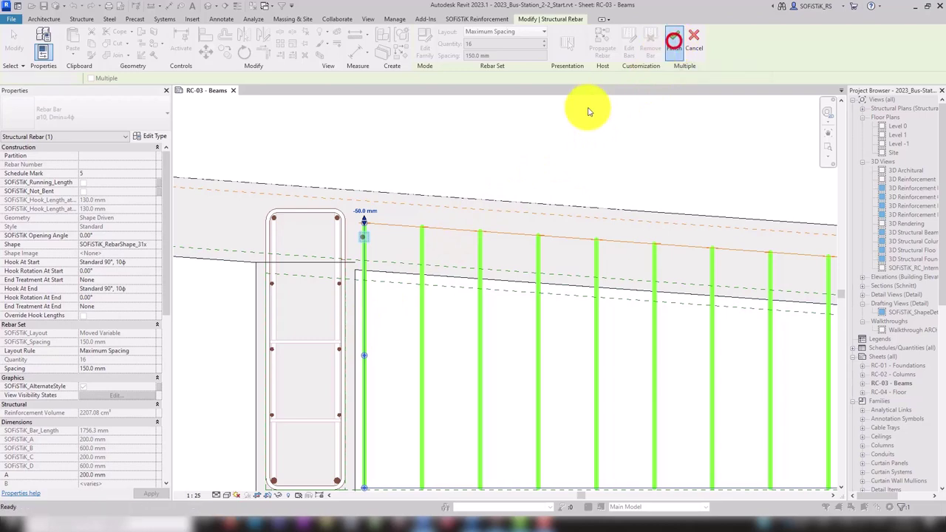
Step: Tag the varying stirrup set with its 16Ø10-150 label using SOFiSTiK Tag All
{"action": "scroll", "coordinate": [473, 161], "scroll_direction": "down", "scroll_amount": 5}
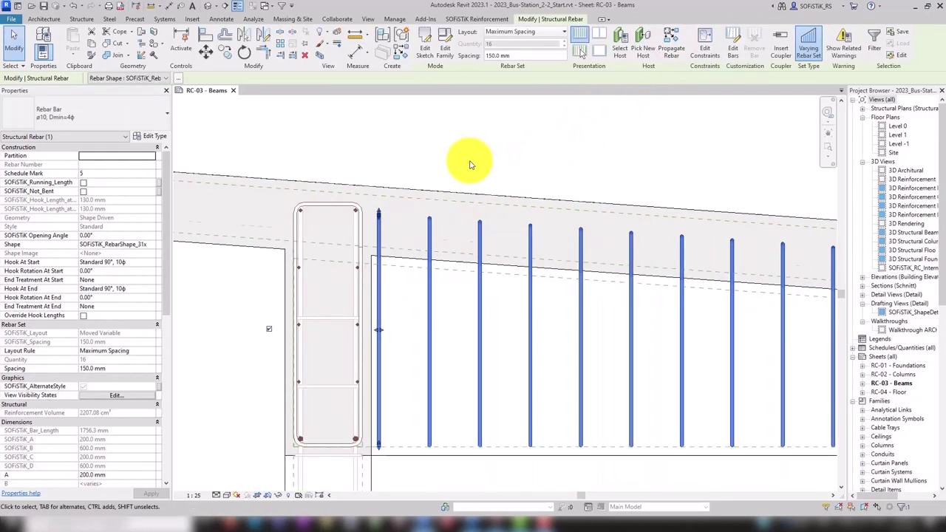
{"action": "scroll", "coordinate": [310, 310], "scroll_direction": "down", "scroll_amount": 2}
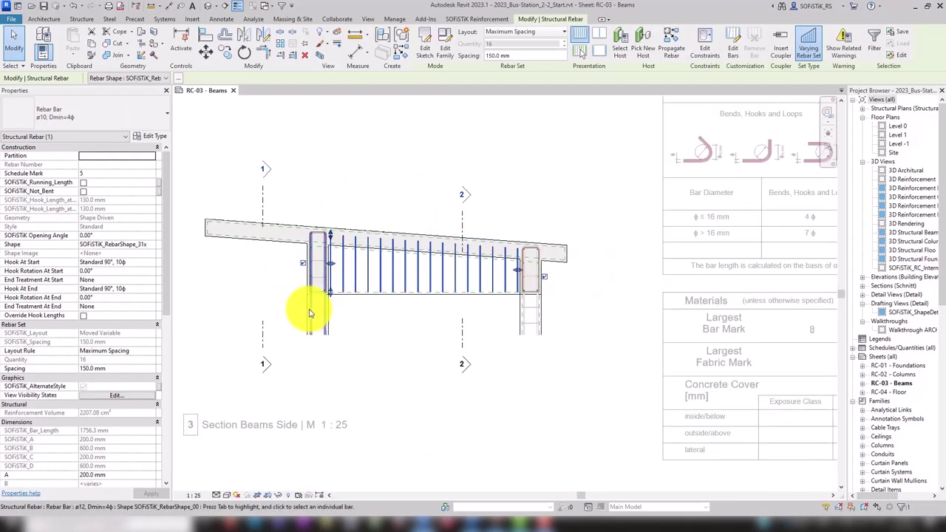
{"action": "scroll", "coordinate": [475, 199], "scroll_direction": "up", "scroll_amount": 1}
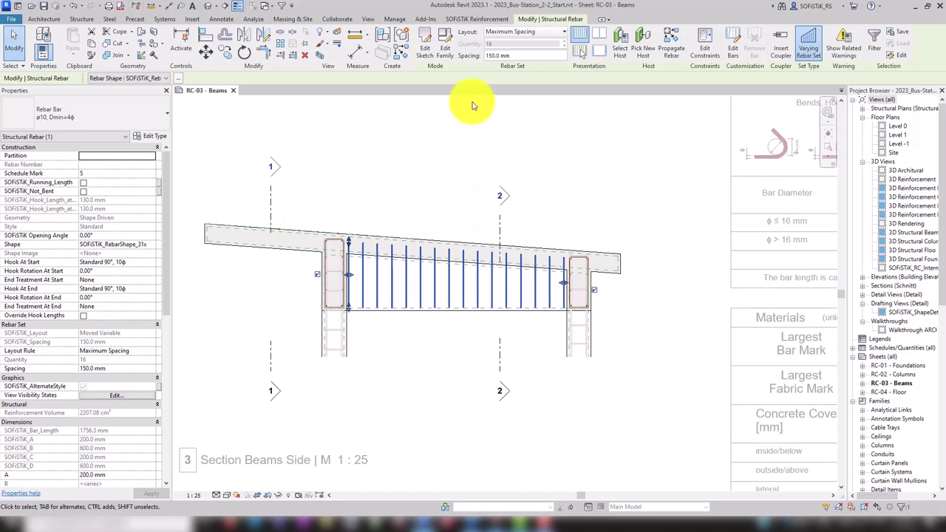
{"action": "left_click", "coordinate": [486, 20]}
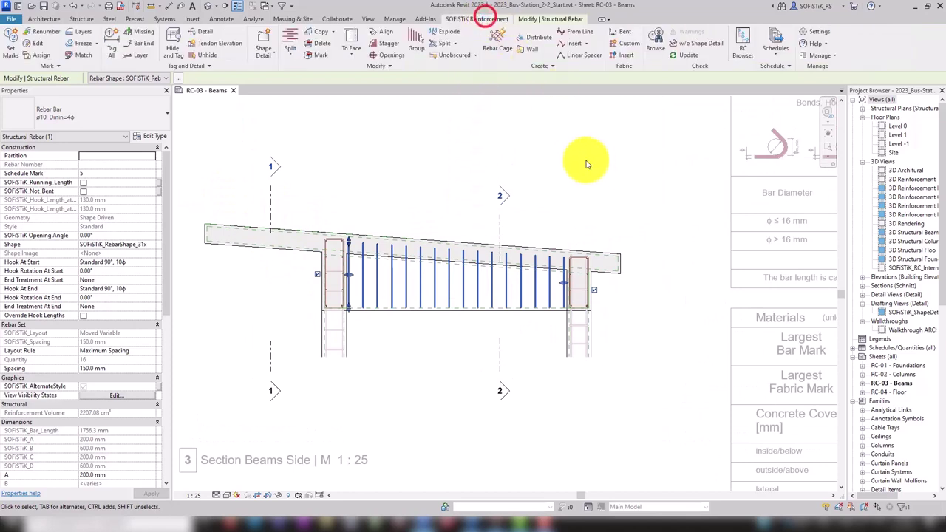
{"action": "left_click", "coordinate": [113, 39]}
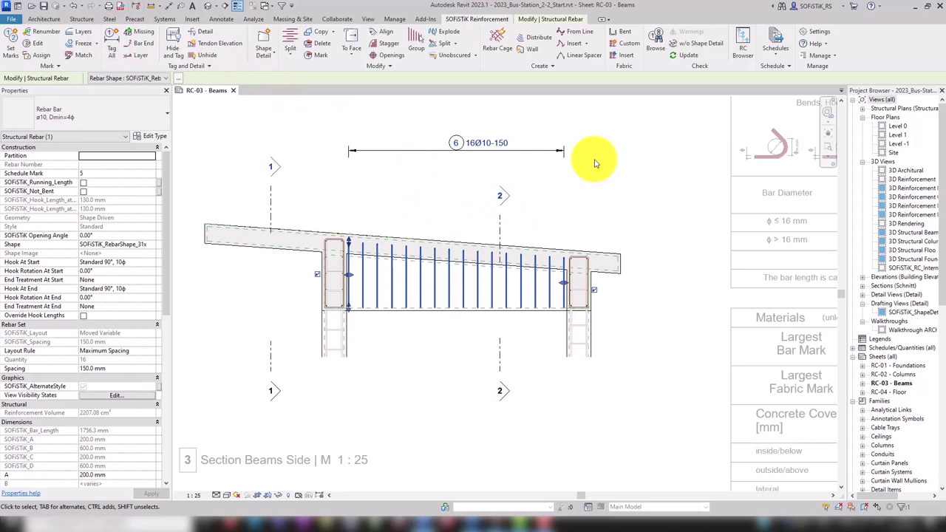
Step: Place the bar 6 shape detail with its B and D length table beside the beam section
{"action": "left_click", "coordinate": [262, 41]}
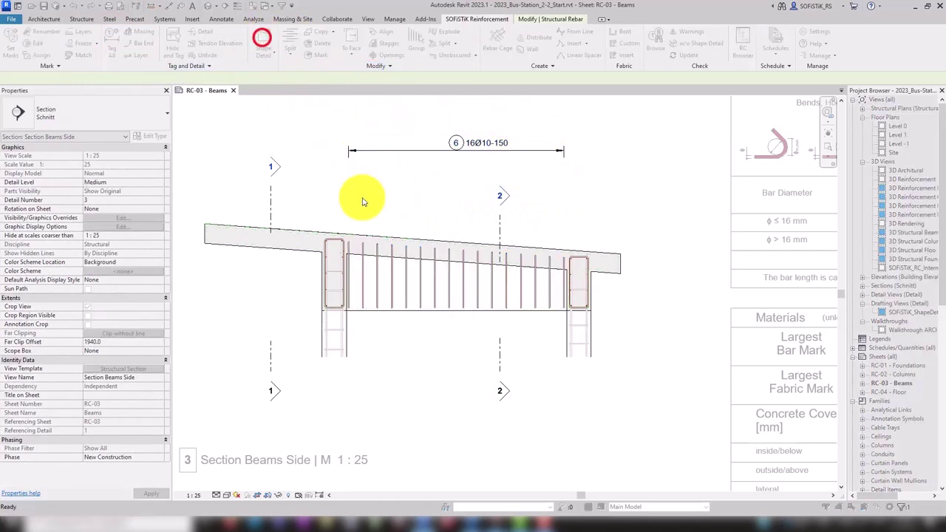
{"action": "scroll", "coordinate": [394, 274], "scroll_direction": "down", "scroll_amount": 5}
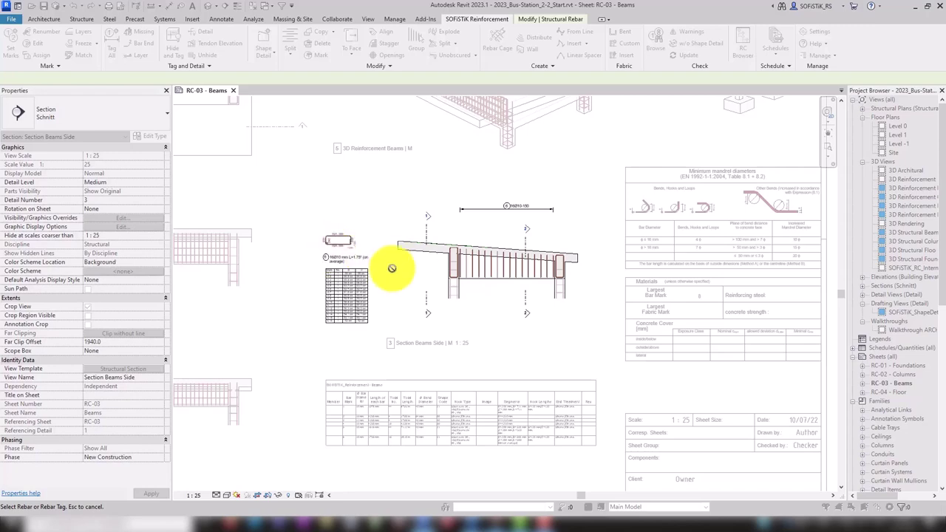
{"action": "scroll", "coordinate": [337, 317], "scroll_direction": "up", "scroll_amount": 4}
{"action": "scroll", "coordinate": [338, 313], "scroll_direction": "up", "scroll_amount": 2}
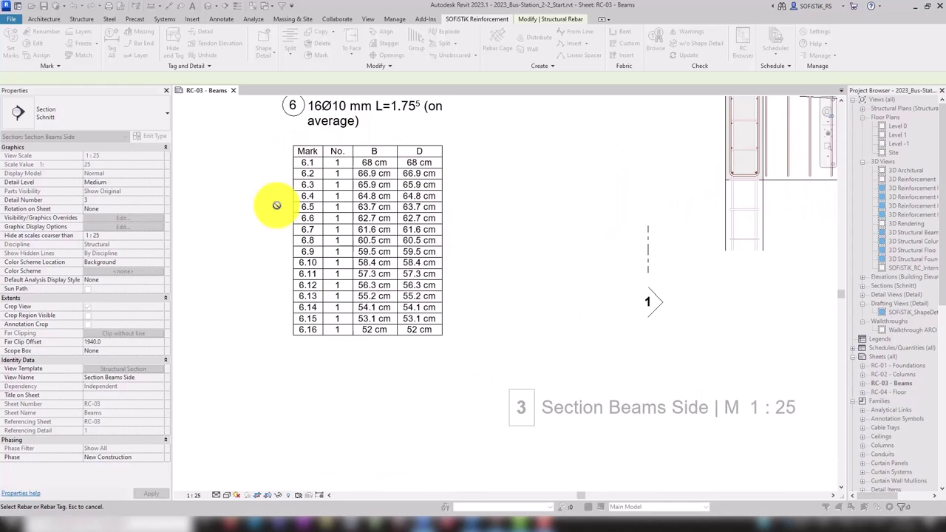
{"action": "scroll", "coordinate": [430, 385], "scroll_direction": "down", "scroll_amount": 1}
{"action": "scroll", "coordinate": [422, 382], "scroll_direction": "down", "scroll_amount": 1}
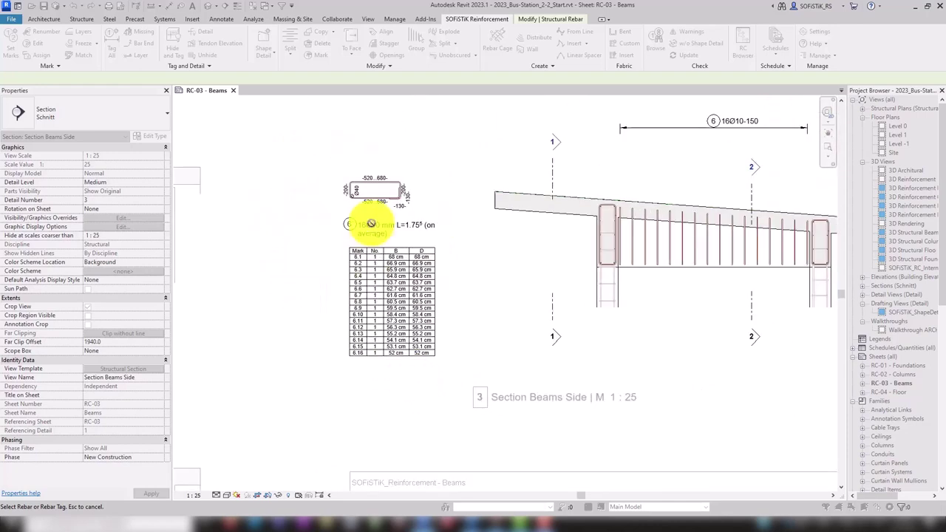
{"action": "scroll", "coordinate": [370, 179], "scroll_direction": "up", "scroll_amount": 2}
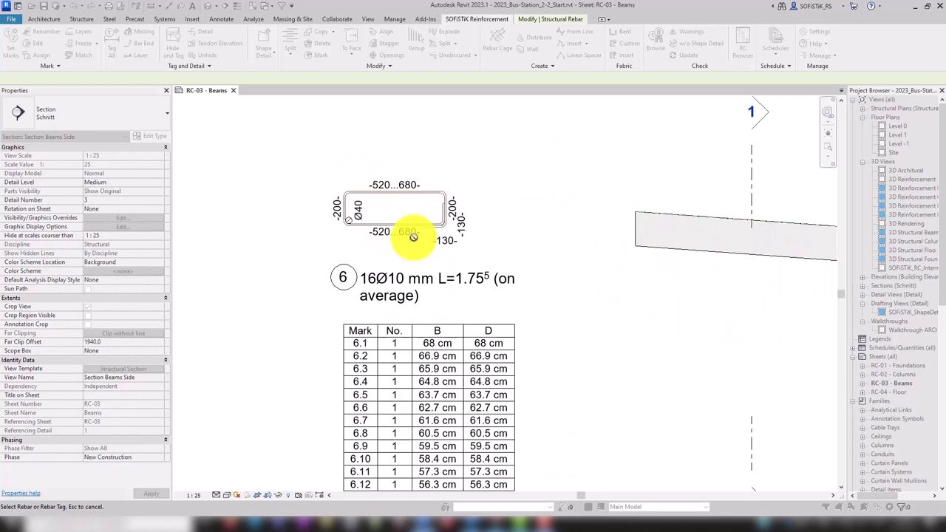
{"action": "scroll", "coordinate": [412, 235], "scroll_direction": "down", "scroll_amount": 1}
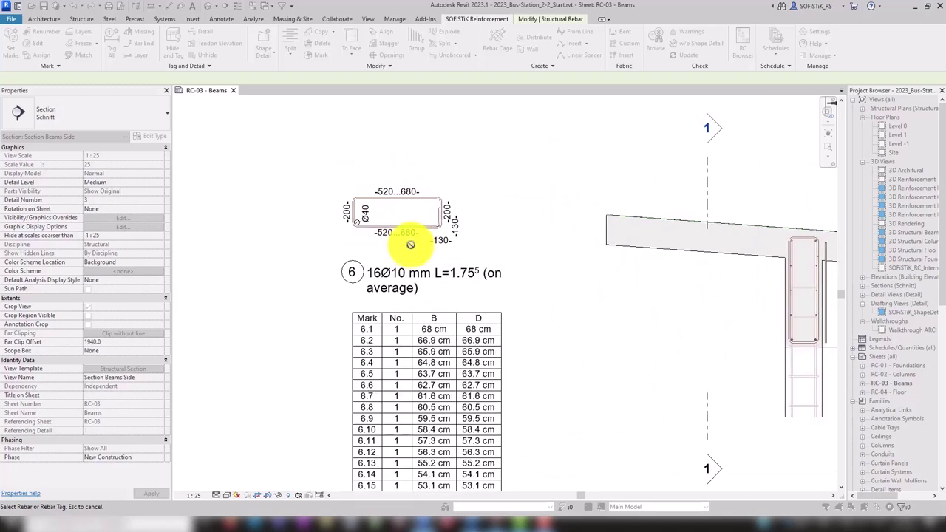
{"action": "scroll", "coordinate": [455, 273], "scroll_direction": "up", "scroll_amount": 2}
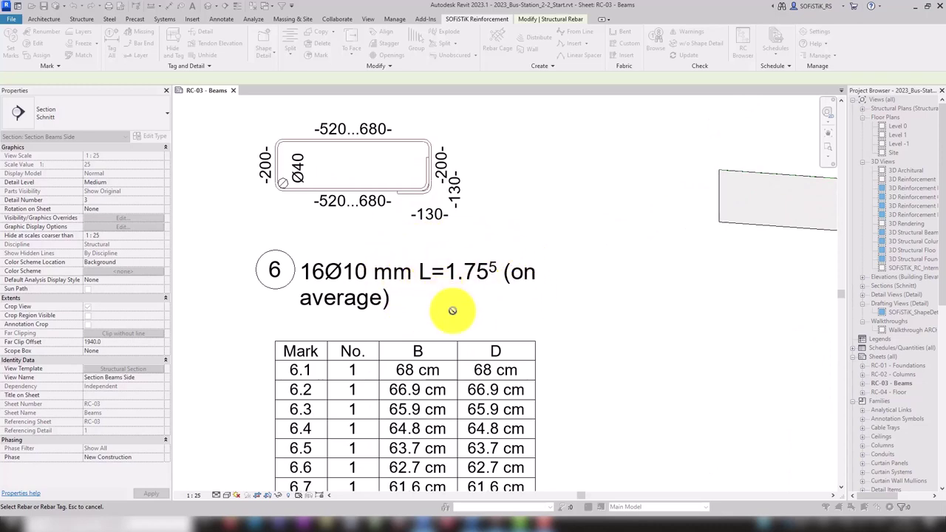
{"action": "scroll", "coordinate": [453, 310], "scroll_direction": "down", "scroll_amount": 3}
{"action": "scroll", "coordinate": [397, 230], "scroll_direction": "up", "scroll_amount": 1}
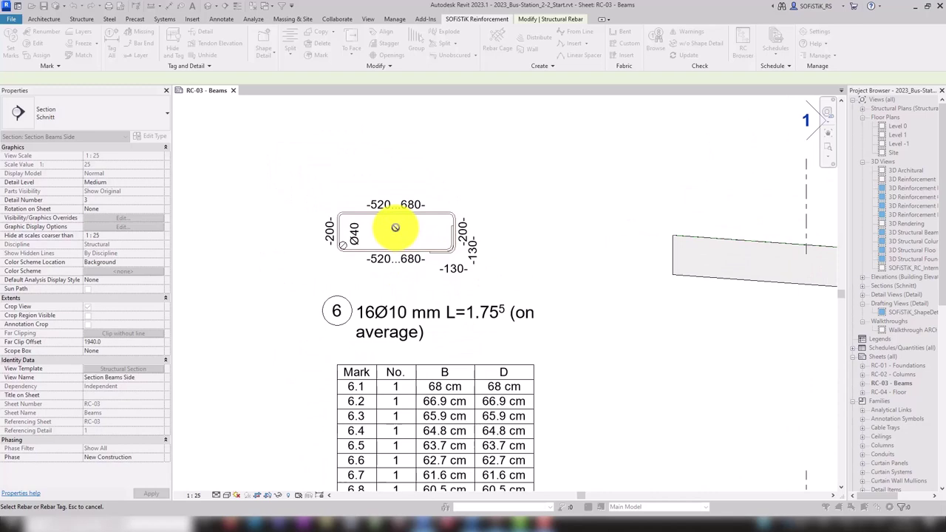
Step: Flip the bar 6 shape detail vertically and horizontally
{"action": "left_click", "coordinate": [387, 213]}
{"action": "scroll", "coordinate": [381, 211], "scroll_direction": "up", "scroll_amount": 1}
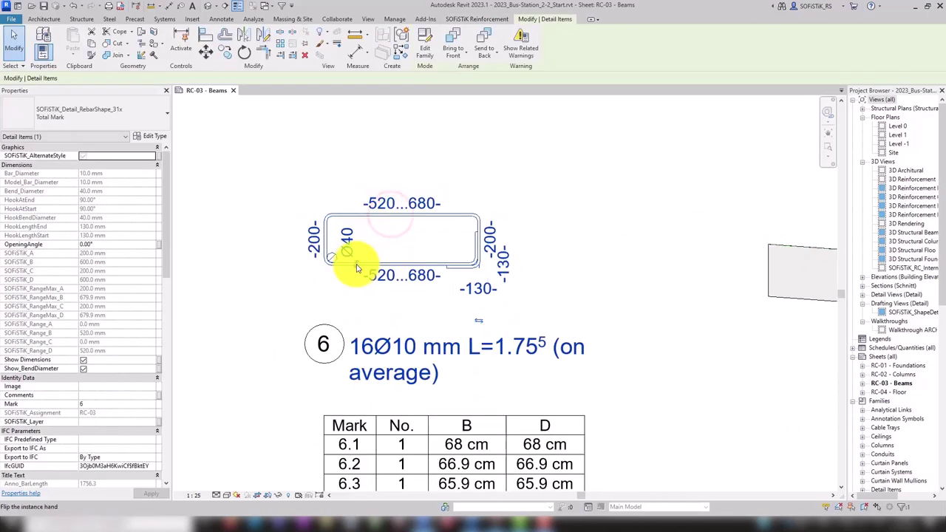
{"action": "left_click", "coordinate": [356, 271]}
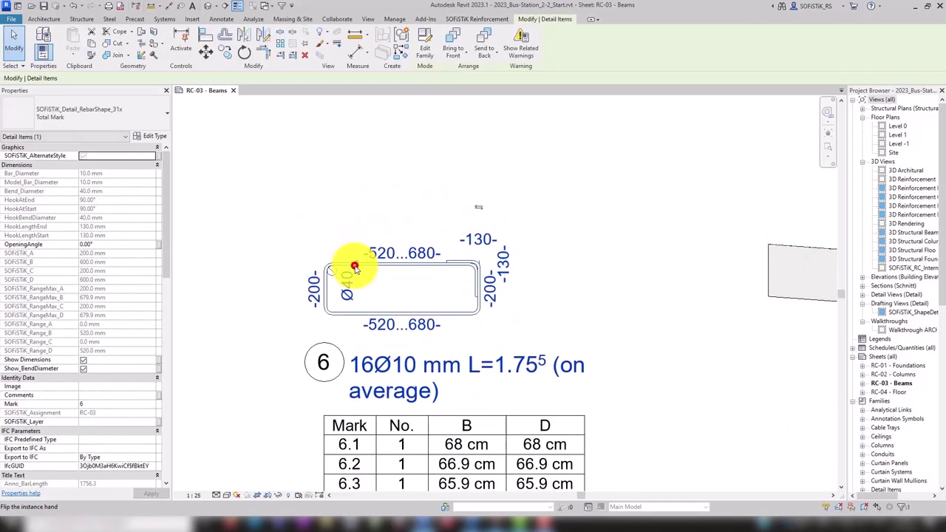
{"action": "left_click", "coordinate": [356, 268]}
{"action": "left_click", "coordinate": [479, 320]}
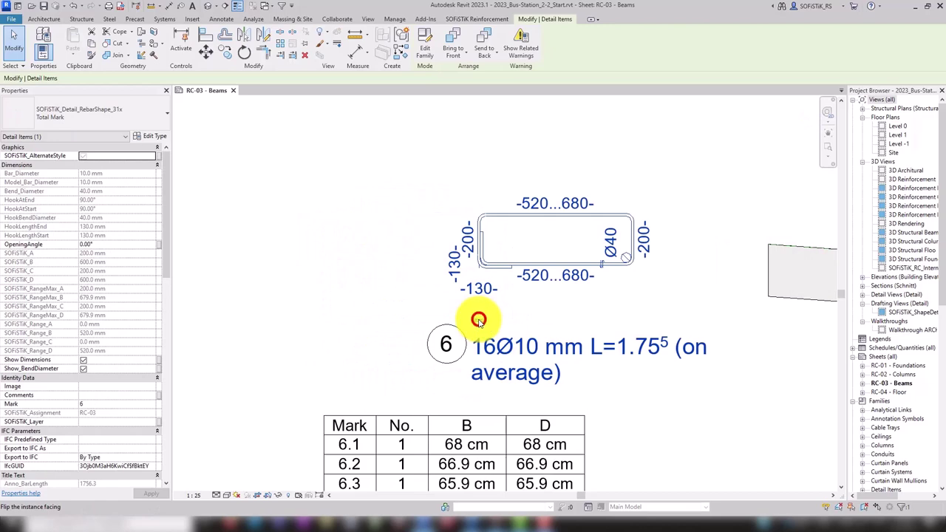
{"action": "scroll", "coordinate": [479, 321], "scroll_direction": "down", "scroll_amount": 4}
Step: Rotate the bar 6 shape detail 90° upright and move it up above its label
{"action": "left_click", "coordinate": [244, 58]}
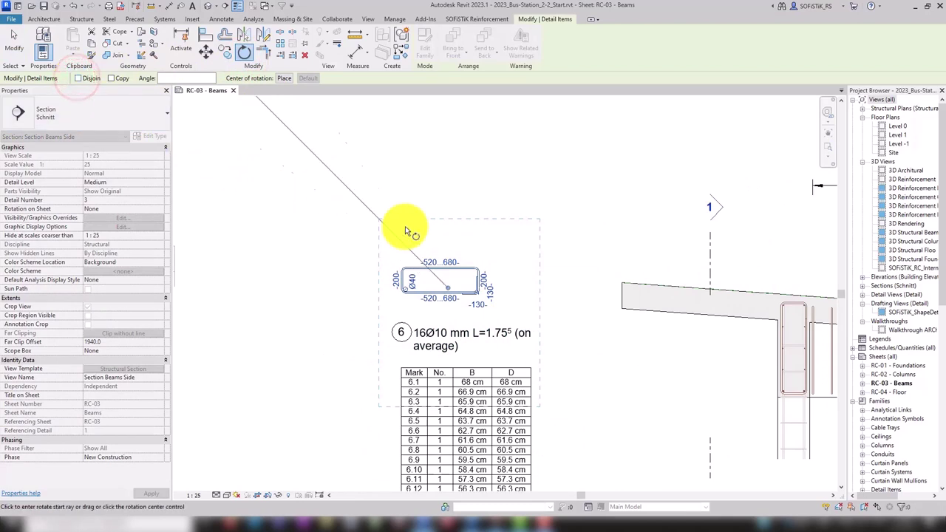
{"action": "left_click", "coordinate": [561, 287]}
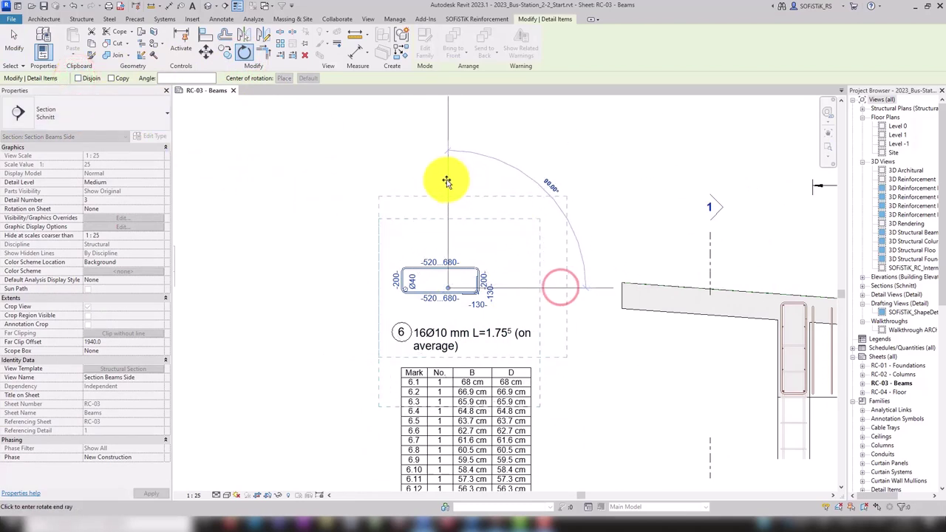
{"action": "left_click", "coordinate": [443, 181]}
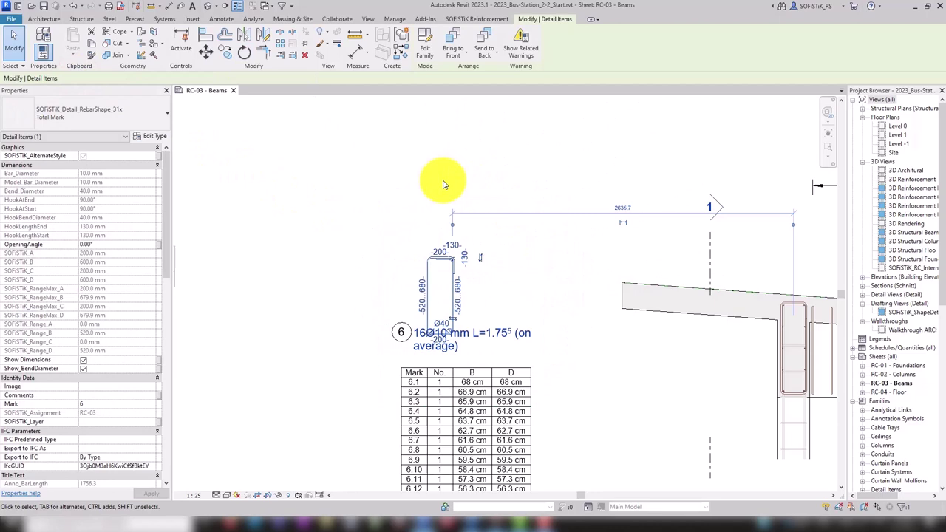
{"action": "left_click", "coordinate": [444, 260]}
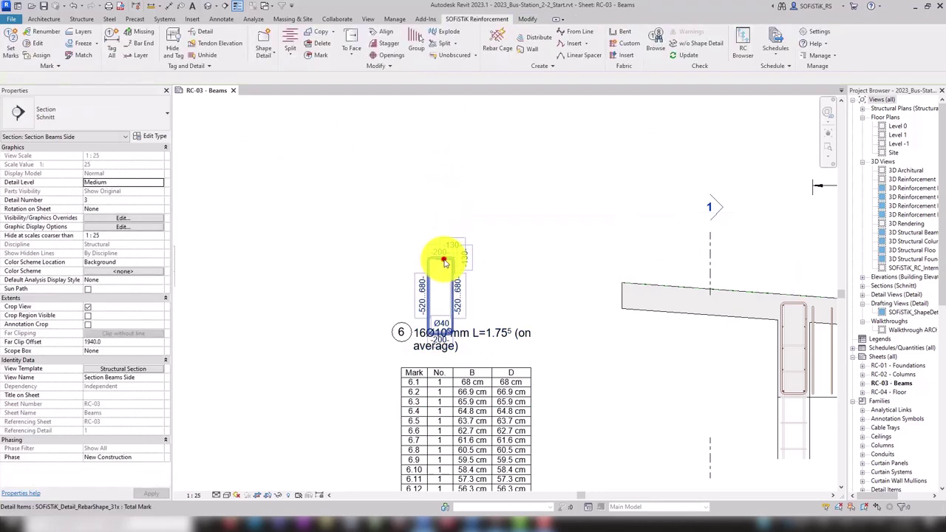
{"action": "mouse_move", "coordinate": [443, 261]}
{"action": "left_mouse_down"}
{"action": "mouse_move", "coordinate": [439, 214]}
{"action": "mouse_move", "coordinate": [445, 244]}
{"action": "left_mouse_up"}
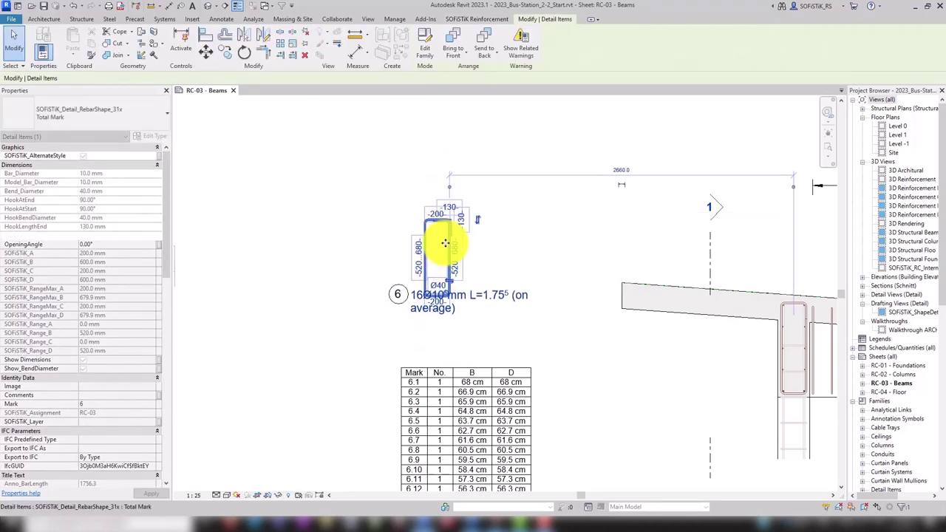
Step: Move the bar 6 tag to sit directly below the shape sketch
{"action": "left_click", "coordinate": [395, 296]}
{"action": "left_click", "coordinate": [399, 296]}
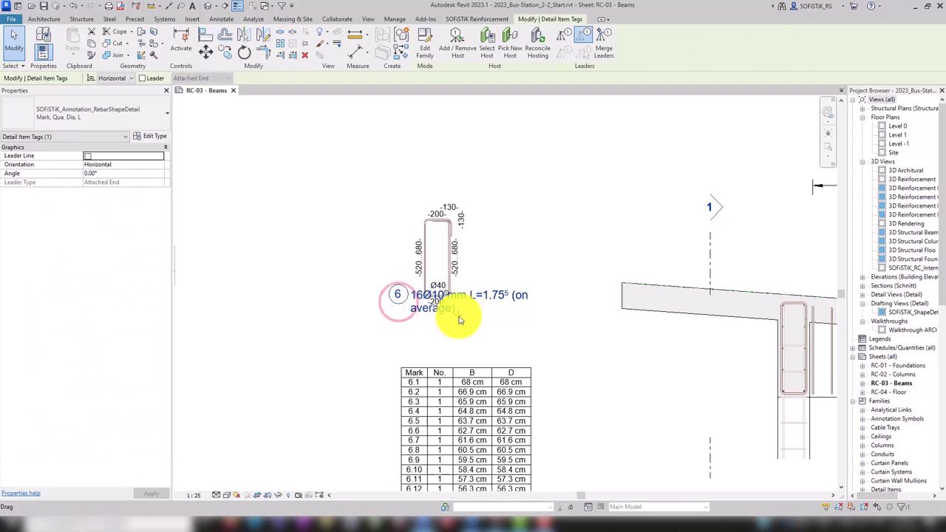
{"action": "left_click_drag", "start_coordinate": [459, 320], "coordinate": [456, 319]}
{"action": "left_click", "coordinate": [571, 337]}
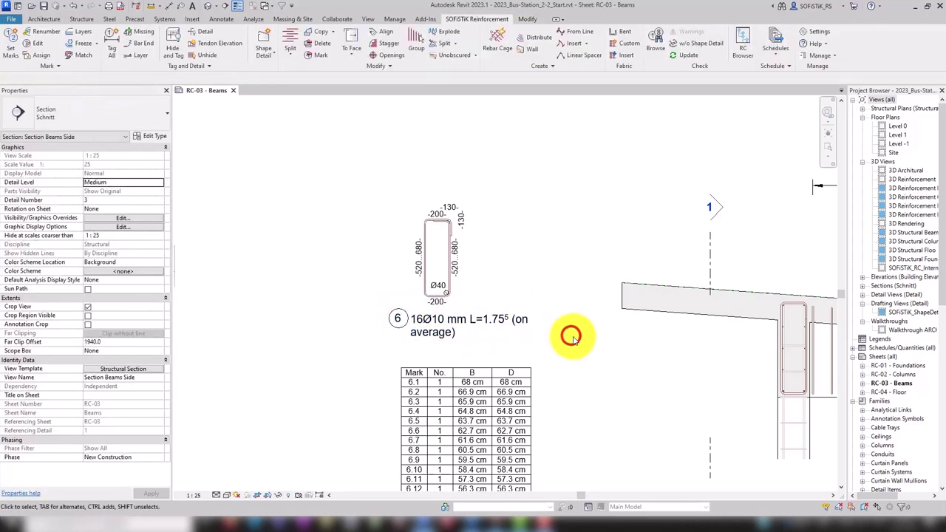
{"action": "scroll", "coordinate": [316, 311], "scroll_direction": "down", "scroll_amount": 3}
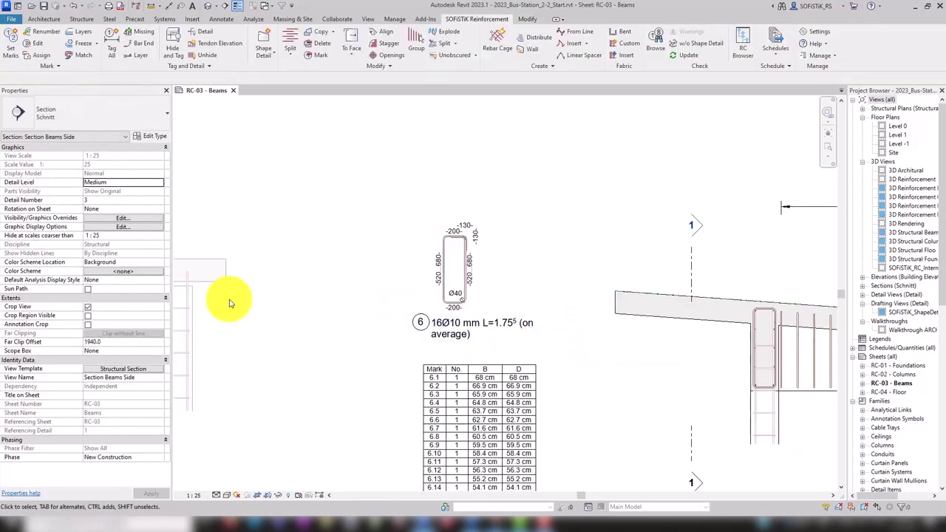
{"action": "scroll", "coordinate": [212, 305], "scroll_direction": "down", "scroll_amount": 2}
{"action": "scroll", "coordinate": [651, 364], "scroll_direction": "up", "scroll_amount": 3}
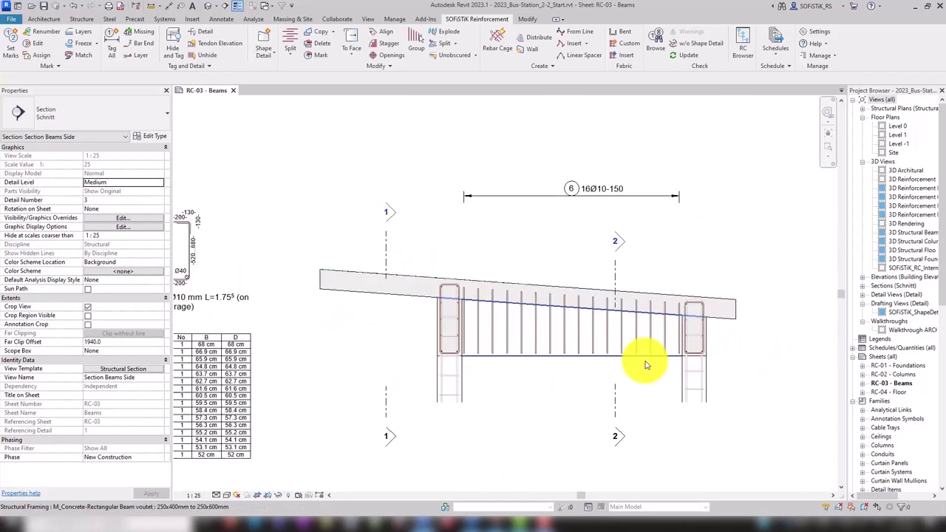
Step: Set up two-point placement of a straight Shape_00 bar parallel to the work plane
{"action": "left_click", "coordinate": [644, 362]}
{"action": "left_click", "coordinate": [620, 38]}
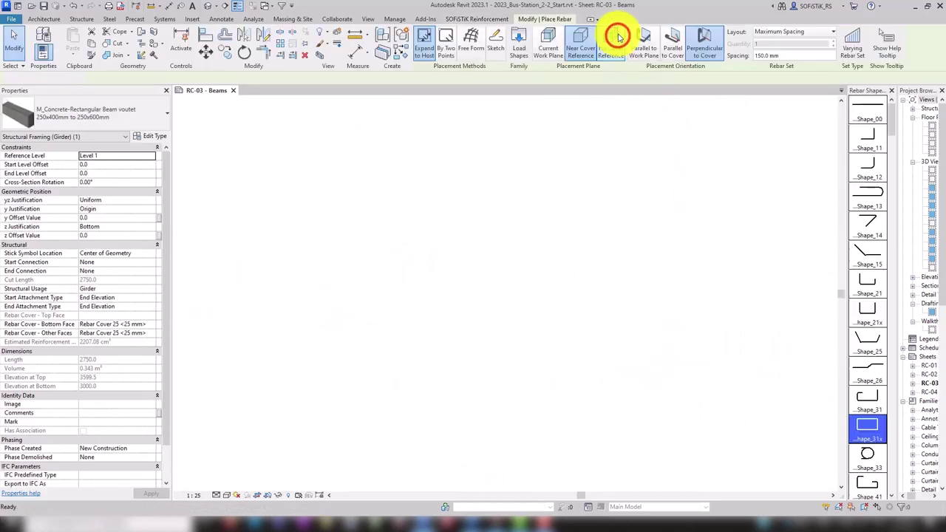
{"action": "left_click", "coordinate": [447, 41]}
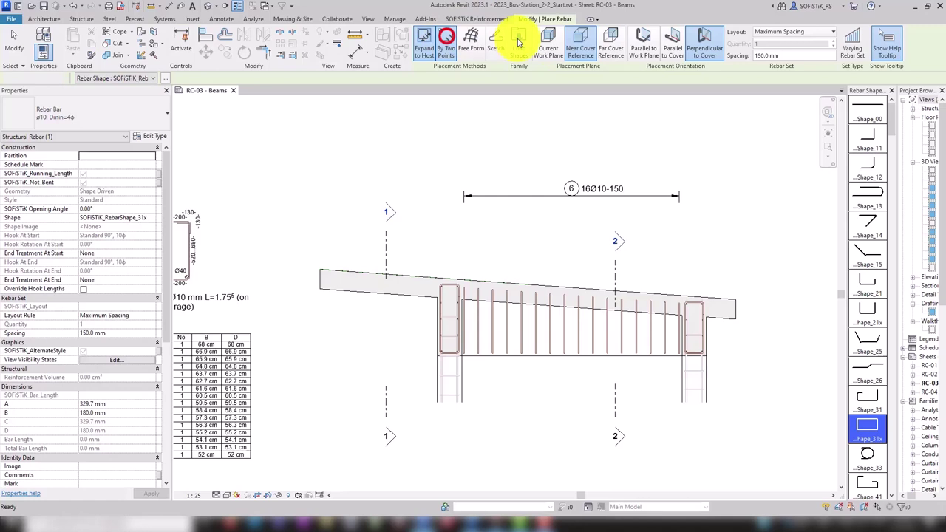
{"action": "left_click", "coordinate": [863, 104]}
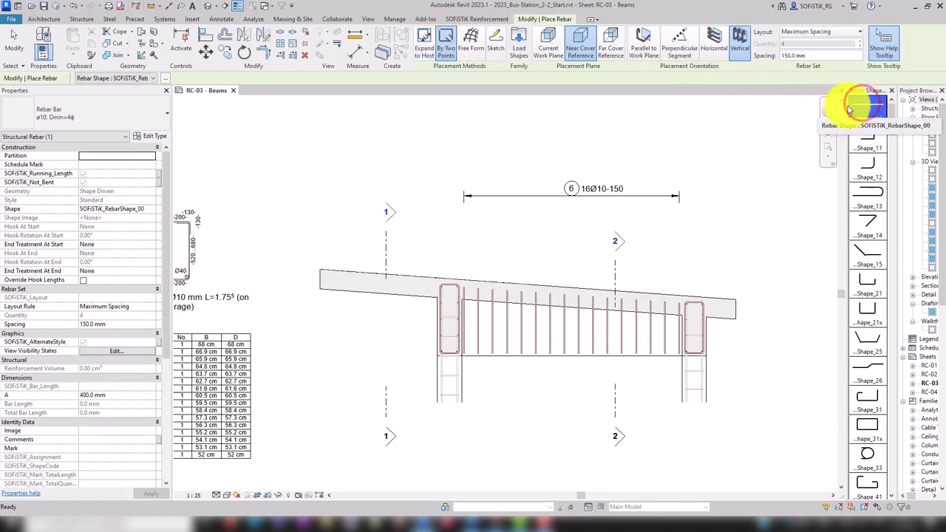
{"action": "left_click", "coordinate": [653, 35]}
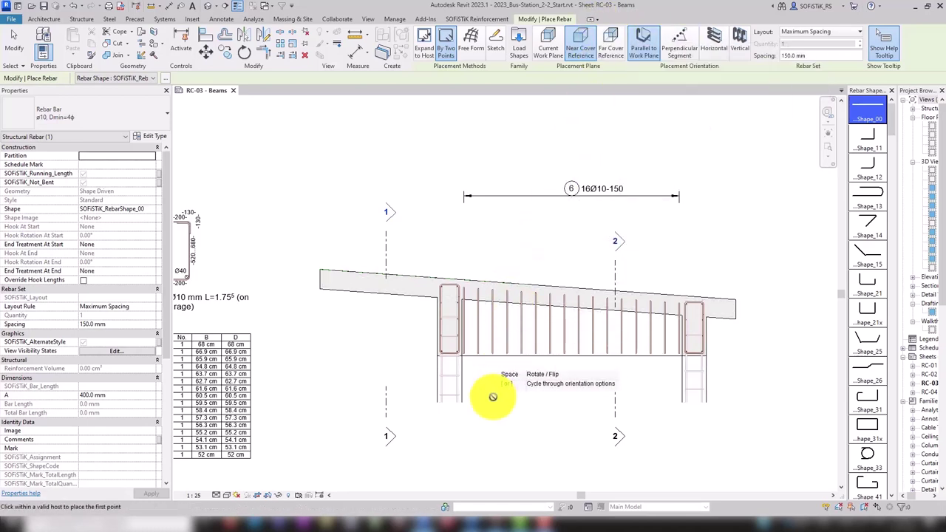
Step: Lay the ø10 top bar along the sloping beam top by picking its end point
{"action": "scroll", "coordinate": [492, 376], "scroll_direction": "up", "scroll_amount": 6}
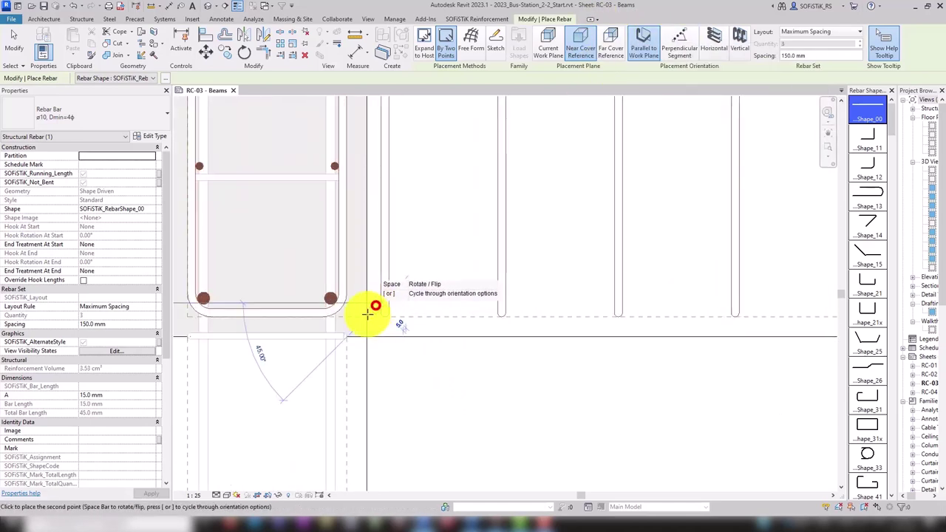
{"action": "scroll", "coordinate": [370, 307], "scroll_direction": "down", "scroll_amount": 6}
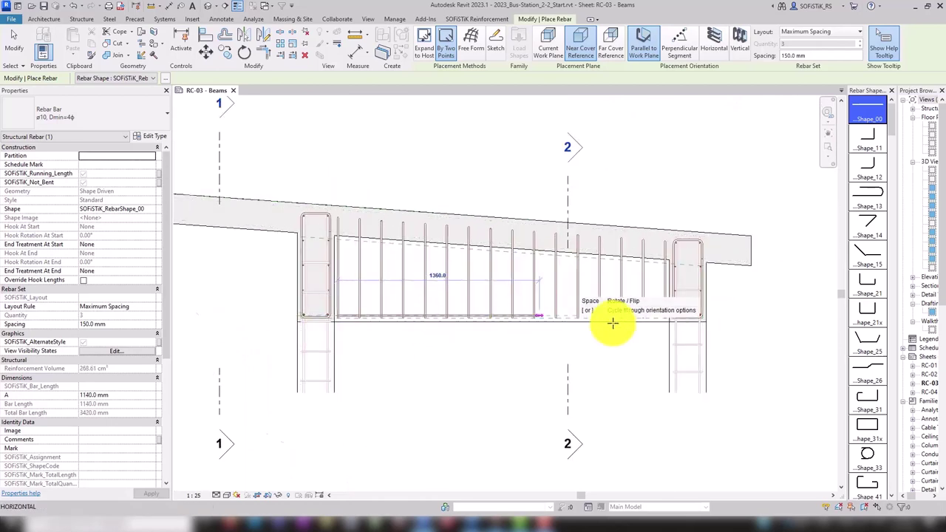
{"action": "scroll", "coordinate": [703, 312], "scroll_direction": "up", "scroll_amount": 5}
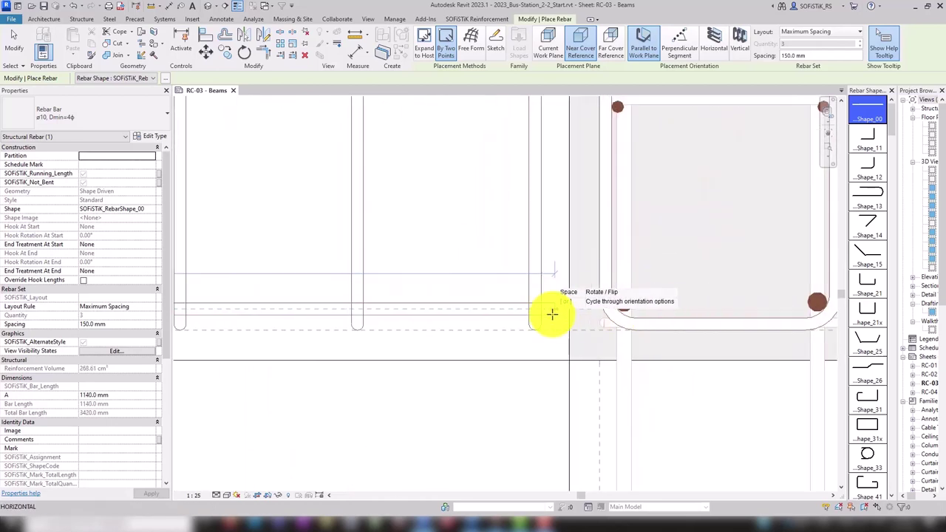
{"action": "scroll", "coordinate": [676, 326], "scroll_direction": "down", "scroll_amount": 3}
{"action": "scroll", "coordinate": [675, 329], "scroll_direction": "down", "scroll_amount": 4}
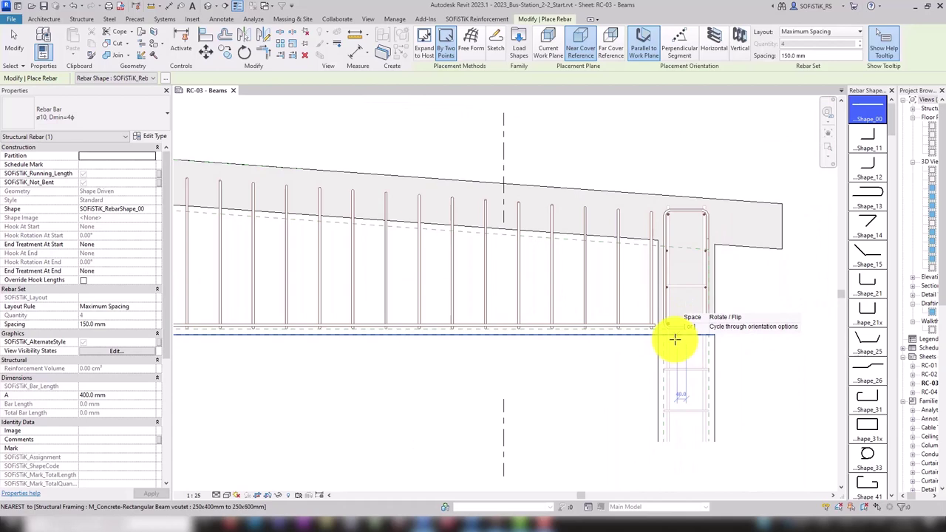
{"action": "scroll", "coordinate": [306, 233], "scroll_direction": "up", "scroll_amount": 4}
{"action": "scroll", "coordinate": [305, 234], "scroll_direction": "up", "scroll_amount": 3}
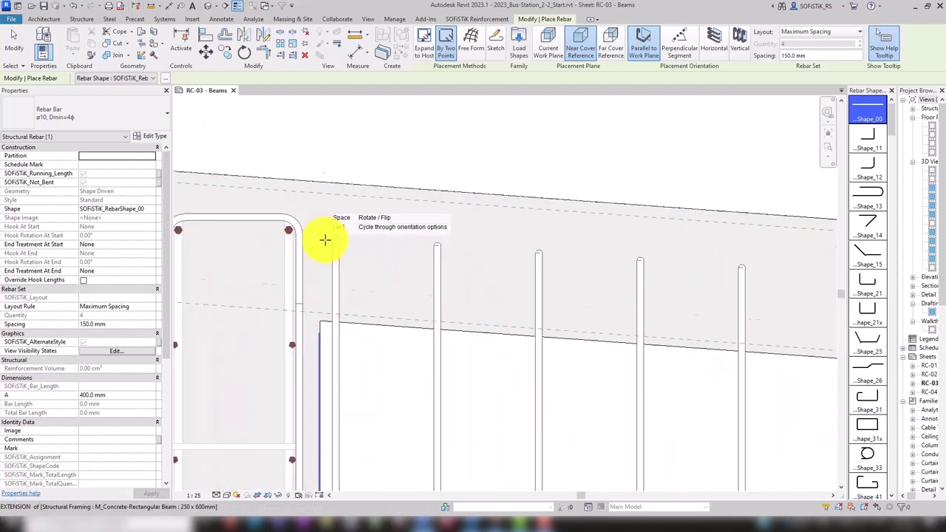
{"action": "scroll", "coordinate": [279, 241], "scroll_direction": "down", "scroll_amount": 4}
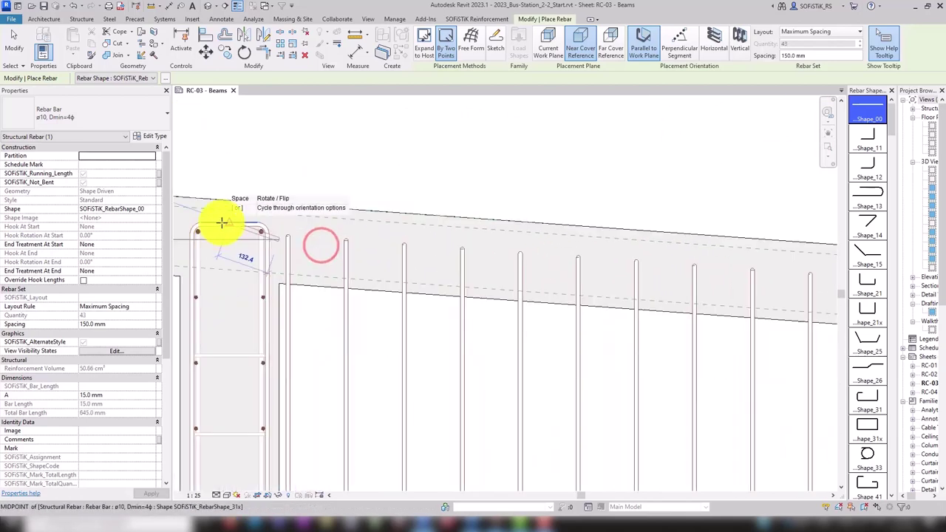
{"action": "scroll", "coordinate": [774, 274], "scroll_direction": "up", "scroll_amount": 3}
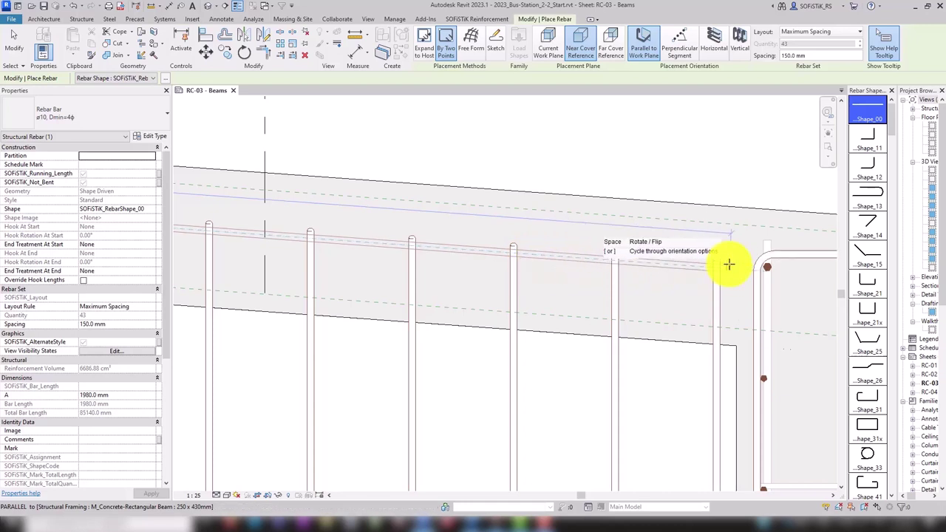
{"action": "left_click", "coordinate": [729, 264]}
Step: Finish the top bar placement and activate the Section Beam Back viewport on RC-03
{"action": "left_click", "coordinate": [730, 265]}
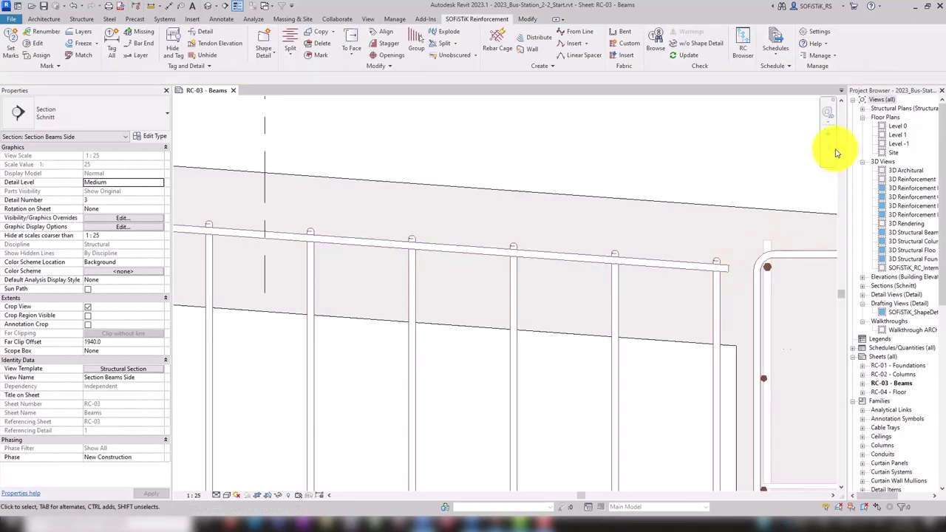
{"action": "left_click", "coordinate": [829, 147]}
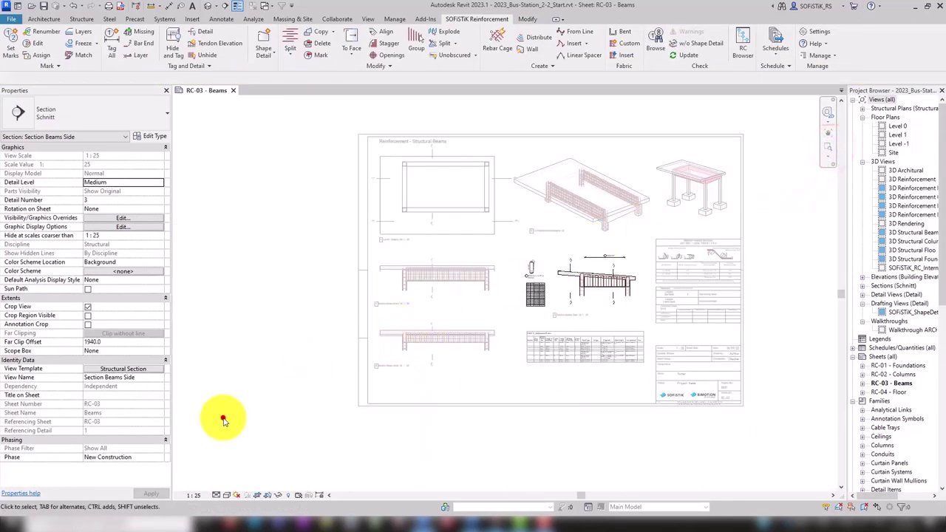
{"action": "double_click", "coordinate": [223, 417]}
{"action": "double_click", "coordinate": [384, 352]}
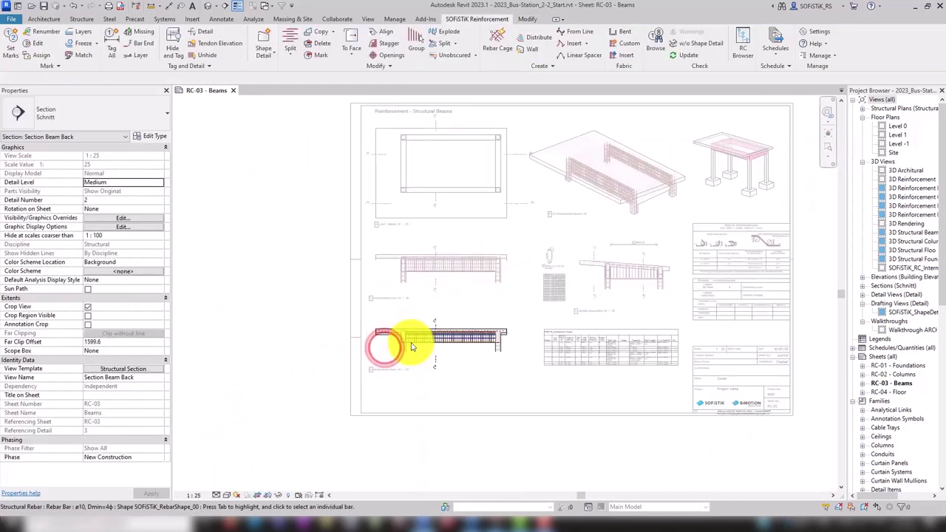
{"action": "scroll", "coordinate": [380, 342], "scroll_direction": "up", "scroll_amount": 3}
{"action": "scroll", "coordinate": [381, 342], "scroll_direction": "up", "scroll_amount": 4}
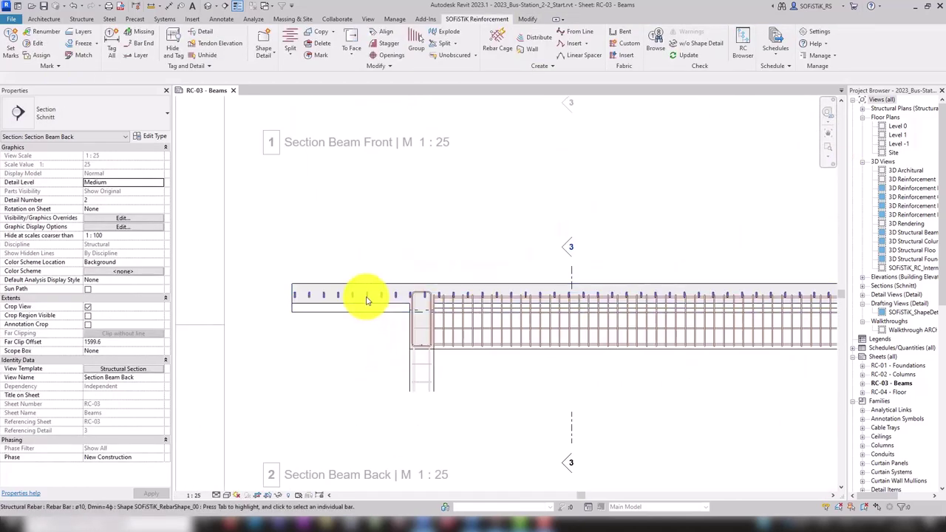
Step: Shorten the top bar set from both its left and right ends in the cross-section
{"action": "left_click", "coordinate": [366, 297]}
{"action": "scroll", "coordinate": [366, 297], "scroll_direction": "up", "scroll_amount": 1}
{"action": "left_click", "coordinate": [283, 293]}
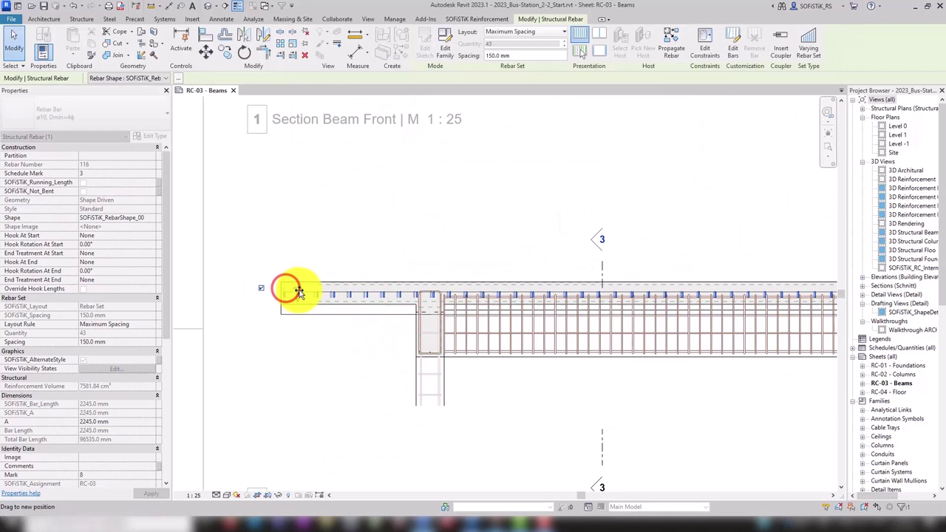
{"action": "left_click_drag", "start_coordinate": [357, 292], "coordinate": [429, 298]}
{"action": "scroll", "coordinate": [370, 300], "scroll_direction": "down", "scroll_amount": 2}
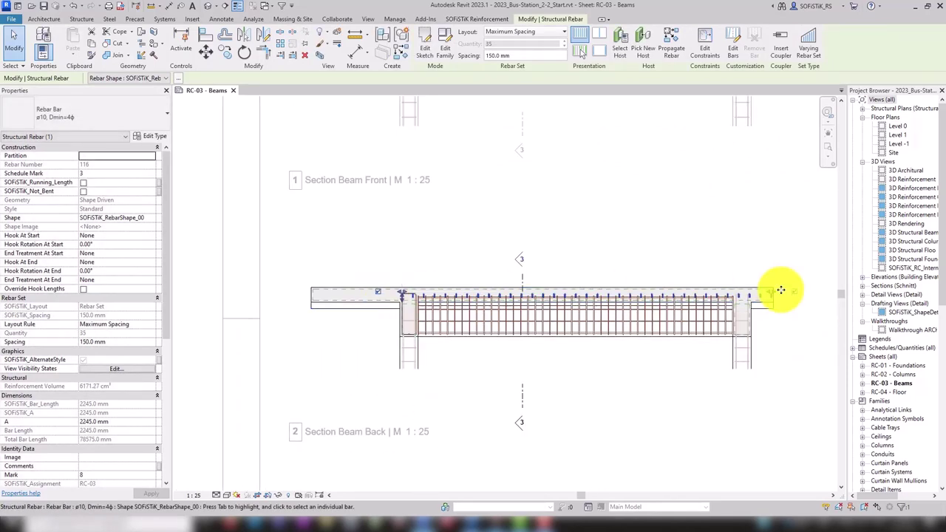
{"action": "mouse_move", "coordinate": [771, 295]}
{"action": "left_mouse_down"}
{"action": "mouse_move", "coordinate": [481, 285]}
{"action": "mouse_move", "coordinate": [411, 299]}
{"action": "mouse_move", "coordinate": [289, 293]}
{"action": "left_mouse_up"}
Step: Fit the set's edge bars into the stirrup corners, leaving 3 ø10 bars
{"action": "scroll", "coordinate": [414, 296], "scroll_direction": "up", "scroll_amount": 3}
{"action": "scroll", "coordinate": [289, 293], "scroll_direction": "down", "scroll_amount": 3}
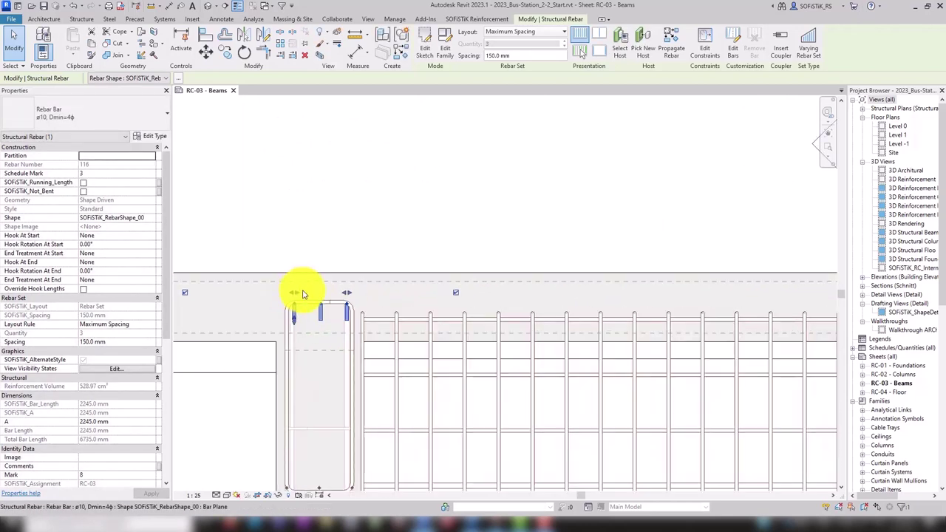
{"action": "scroll", "coordinate": [262, 337], "scroll_direction": "up", "scroll_amount": 4}
{"action": "scroll", "coordinate": [364, 267], "scroll_direction": "up", "scroll_amount": 2}
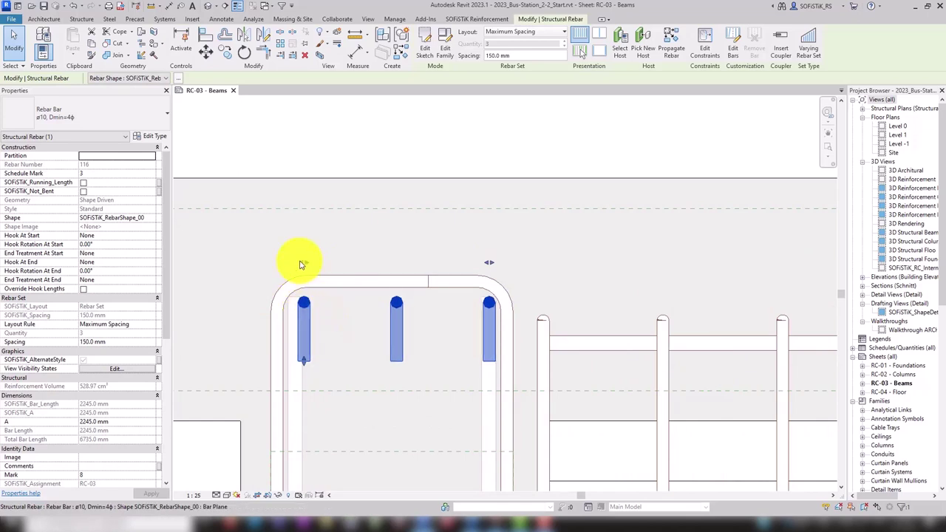
{"action": "left_click_drag", "start_coordinate": [302, 266], "coordinate": [292, 267]}
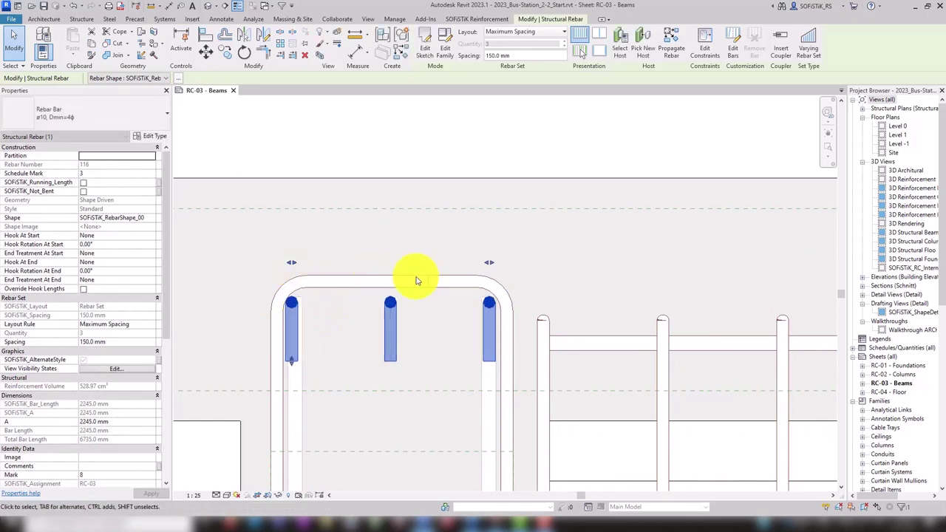
{"action": "left_click_drag", "start_coordinate": [491, 264], "coordinate": [492, 264]}
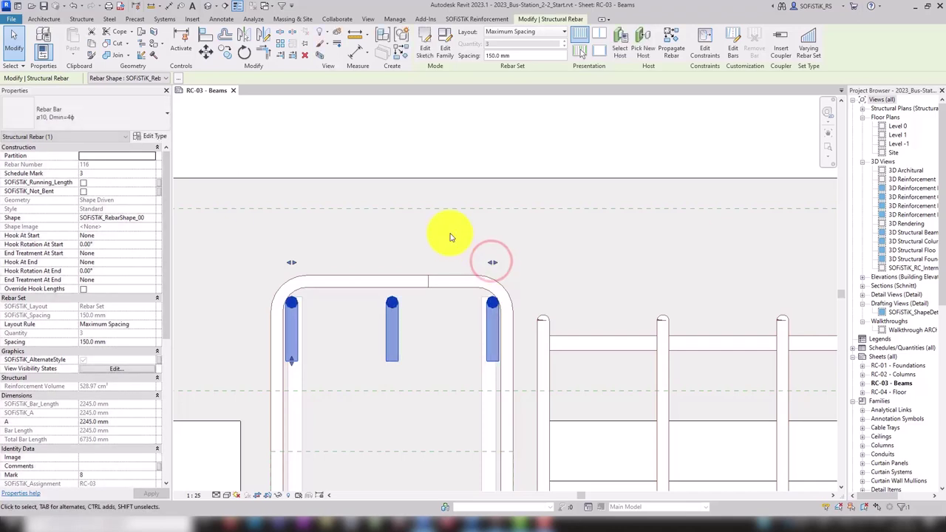
{"action": "scroll", "coordinate": [443, 233], "scroll_direction": "down", "scroll_amount": 2}
{"action": "scroll", "coordinate": [402, 220], "scroll_direction": "down", "scroll_amount": 2}
{"action": "scroll", "coordinate": [405, 391], "scroll_direction": "up", "scroll_amount": 5}
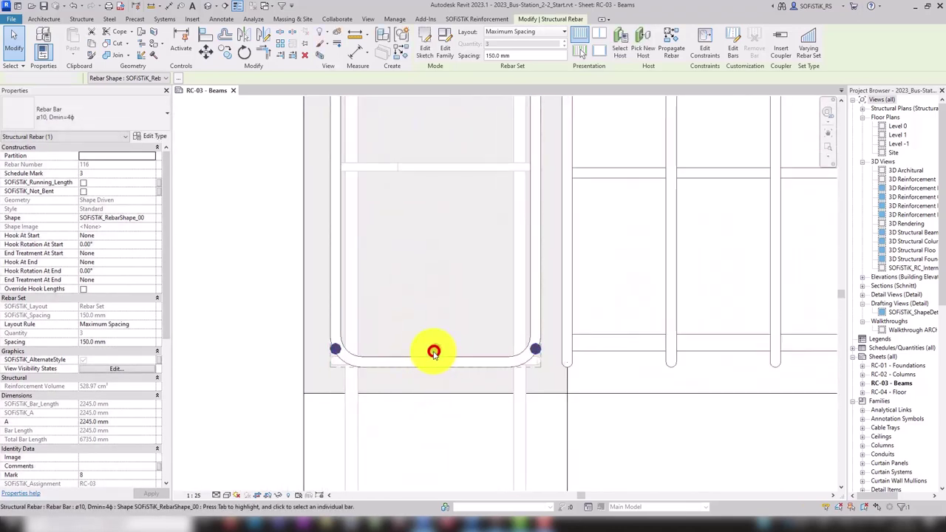
Step: Drag the bottom bar set's left end inward so its three bars sit inside the stirrup's bottom bend
{"action": "left_click", "coordinate": [433, 353]}
{"action": "scroll", "coordinate": [573, 370], "scroll_direction": "up", "scroll_amount": 2}
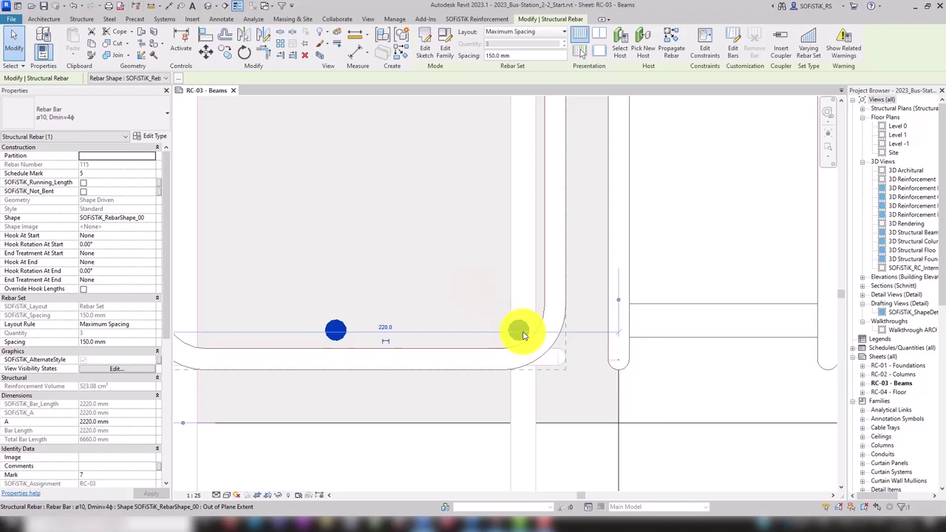
{"action": "scroll", "coordinate": [523, 335], "scroll_direction": "down", "scroll_amount": 3}
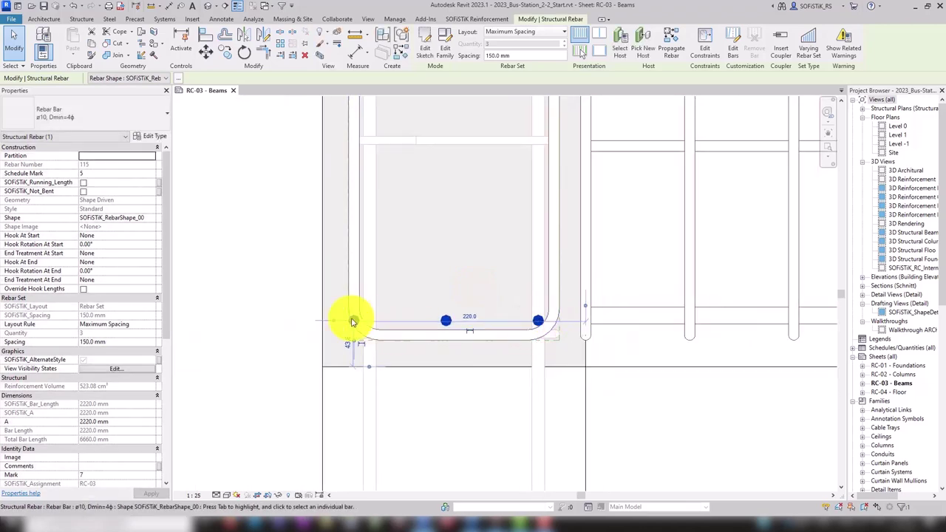
{"action": "scroll", "coordinate": [389, 326], "scroll_direction": "up", "scroll_amount": 3}
{"action": "left_click_drag", "start_coordinate": [390, 326], "coordinate": [433, 321]}
{"action": "left_click", "coordinate": [530, 281]}
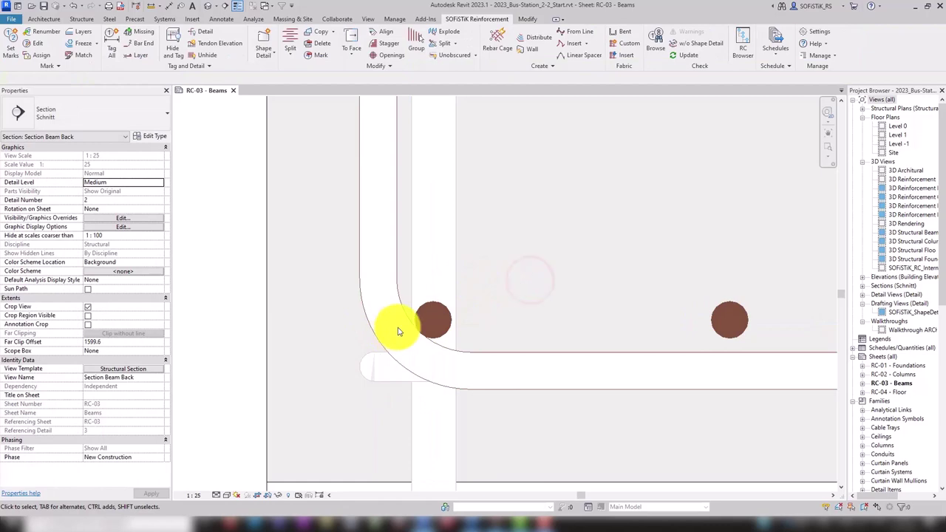
{"action": "left_click", "coordinate": [432, 321]}
{"action": "scroll", "coordinate": [375, 389], "scroll_direction": "down", "scroll_amount": 4}
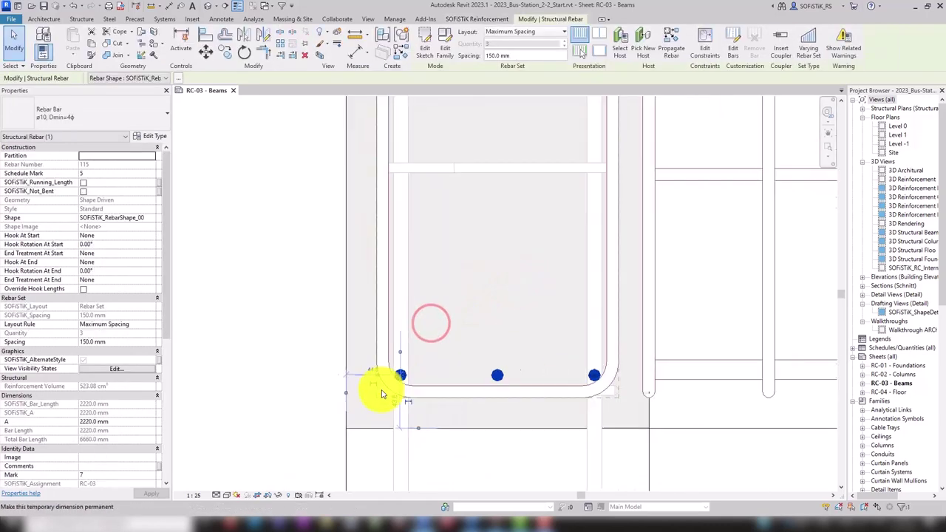
Step: Lay out both the top and bottom bar sets as a Fixed Number of 2 bars
{"action": "scroll", "coordinate": [470, 373], "scroll_direction": "down", "scroll_amount": 4}
{"action": "scroll", "coordinate": [435, 99], "scroll_direction": "up", "scroll_amount": 6}
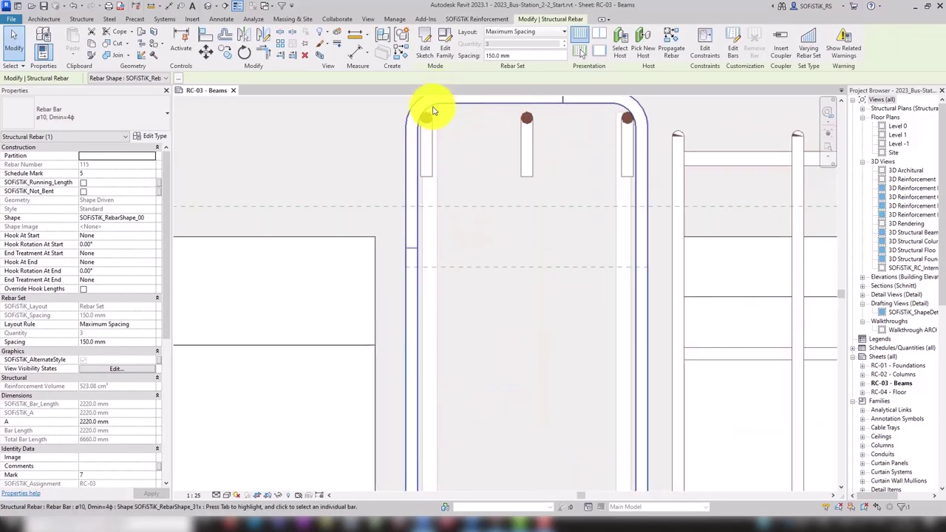
{"action": "left_click", "coordinate": [426, 119], "text": "ctrl"}
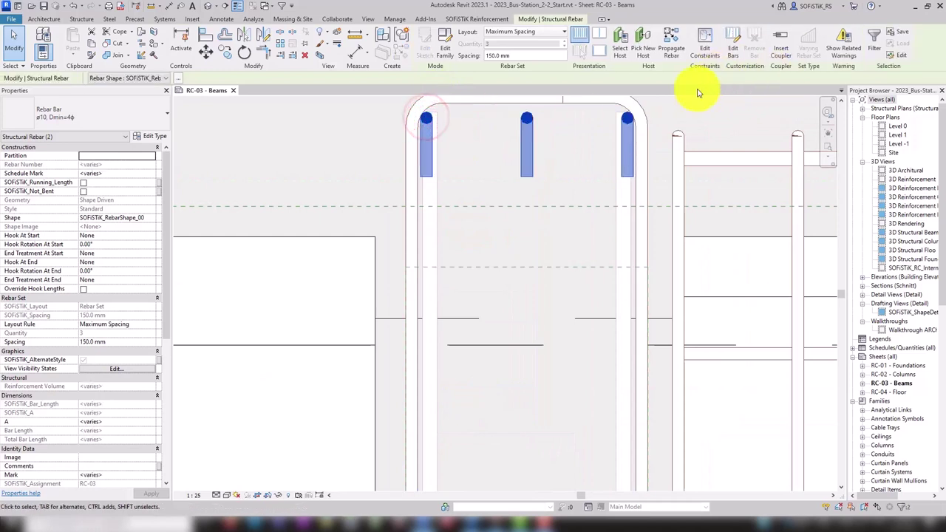
{"action": "left_click", "coordinate": [528, 32]}
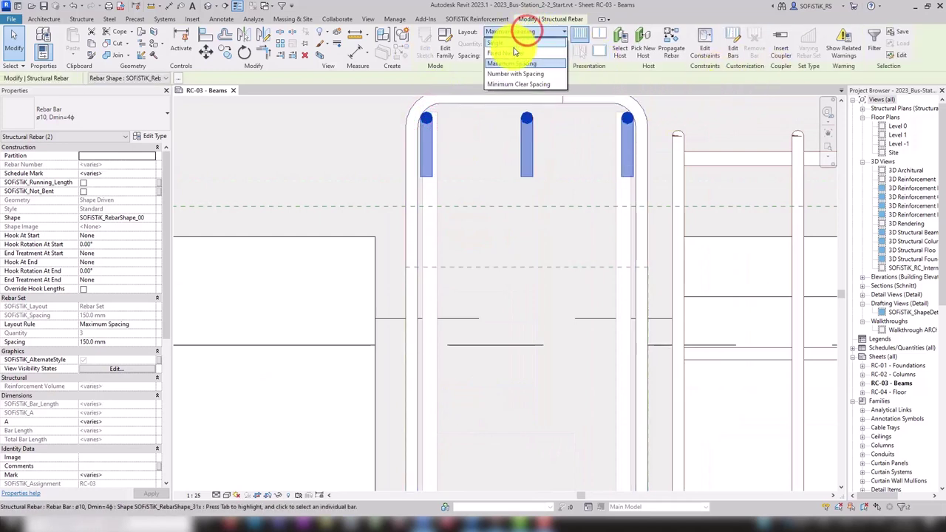
{"action": "left_click", "coordinate": [510, 54]}
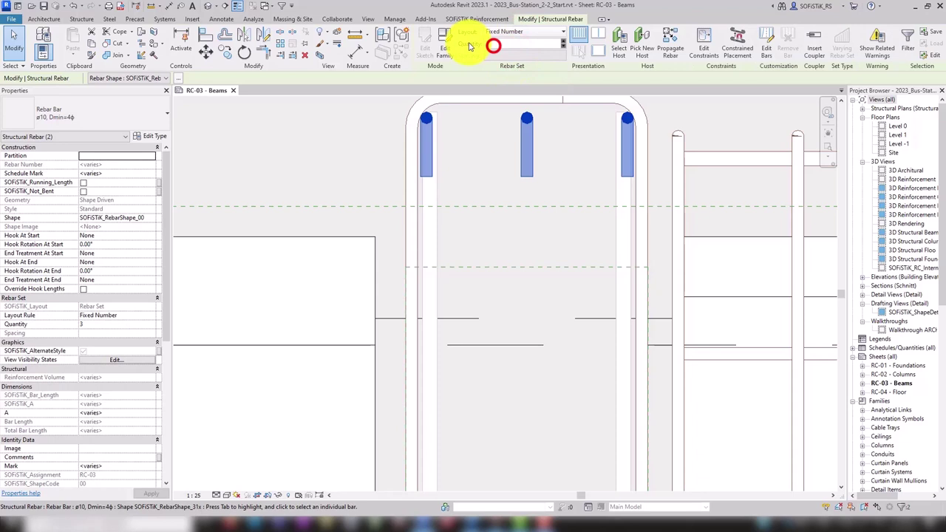
{"action": "type", "text": "2"}
{"action": "key", "text": "Return"}
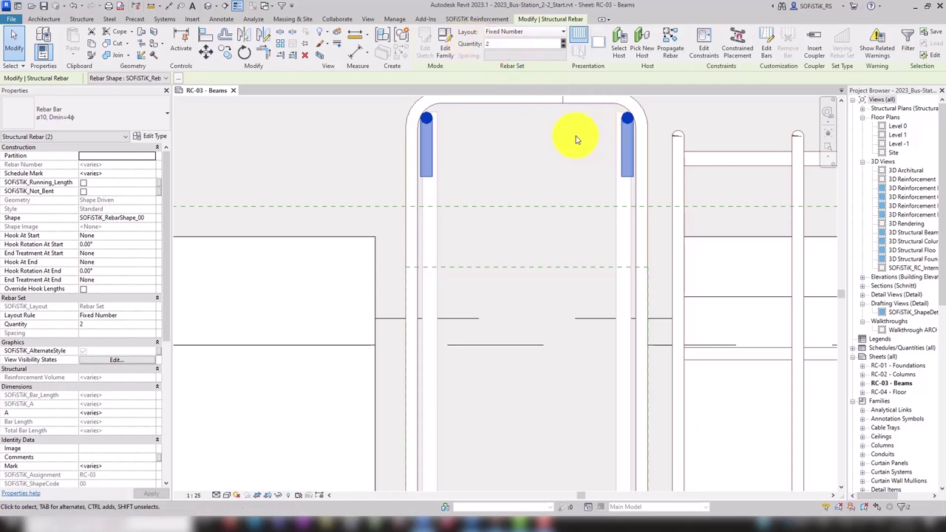
Step: Change the top bars to ø12, Dmin=4ϕ and the bottom bars to ø16, Dmin=4ϕ
{"action": "left_click", "coordinate": [427, 142]}
{"action": "left_click", "coordinate": [35, 112]}
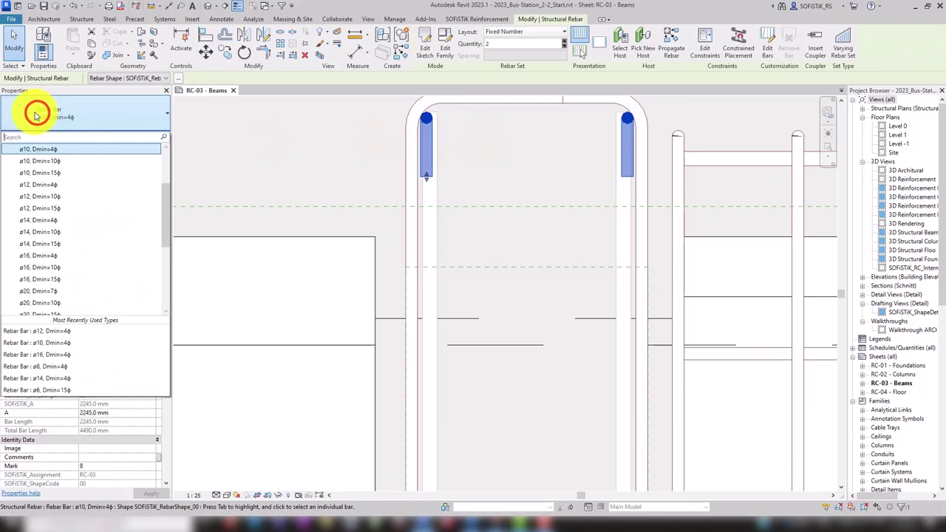
{"action": "left_click", "coordinate": [31, 185]}
{"action": "scroll", "coordinate": [492, 291], "scroll_direction": "down", "scroll_amount": 4}
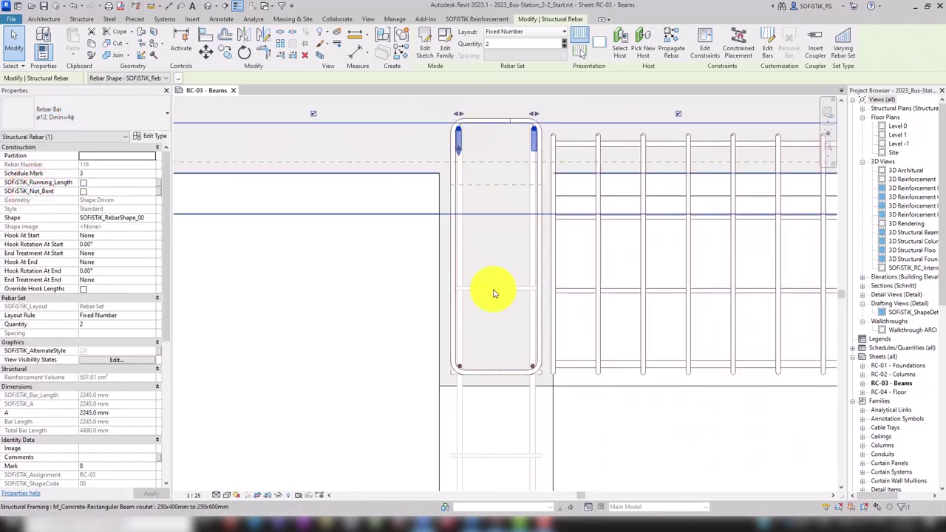
{"action": "scroll", "coordinate": [424, 313], "scroll_direction": "up", "scroll_amount": 4}
{"action": "left_click", "coordinate": [425, 313]}
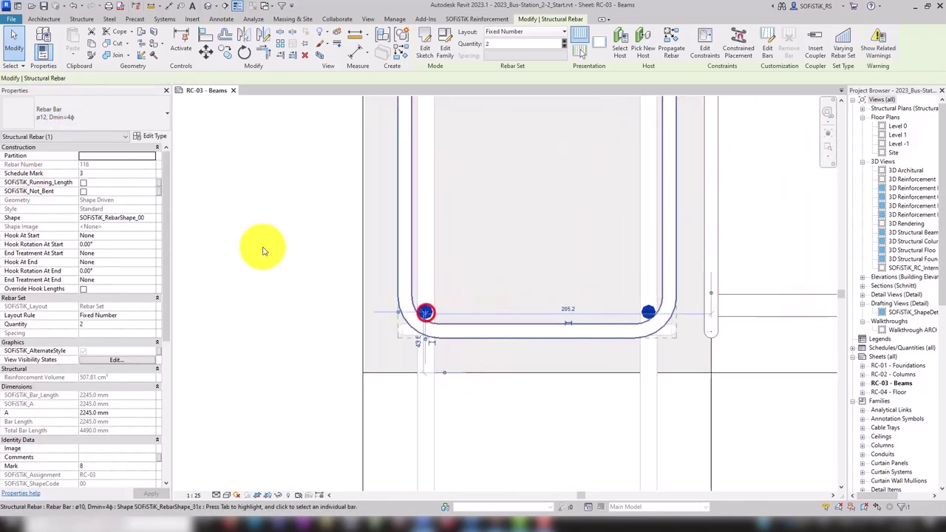
{"action": "left_click", "coordinate": [53, 116]}
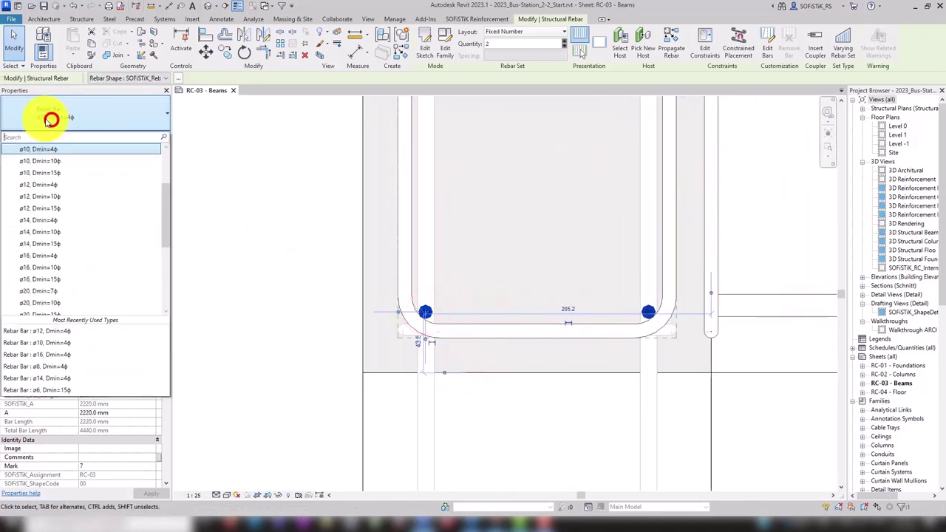
{"action": "left_click", "coordinate": [33, 259]}
Step: Reselect the bottom bar set to check its position in the section, then clear the selection
{"action": "left_click", "coordinate": [273, 273]}
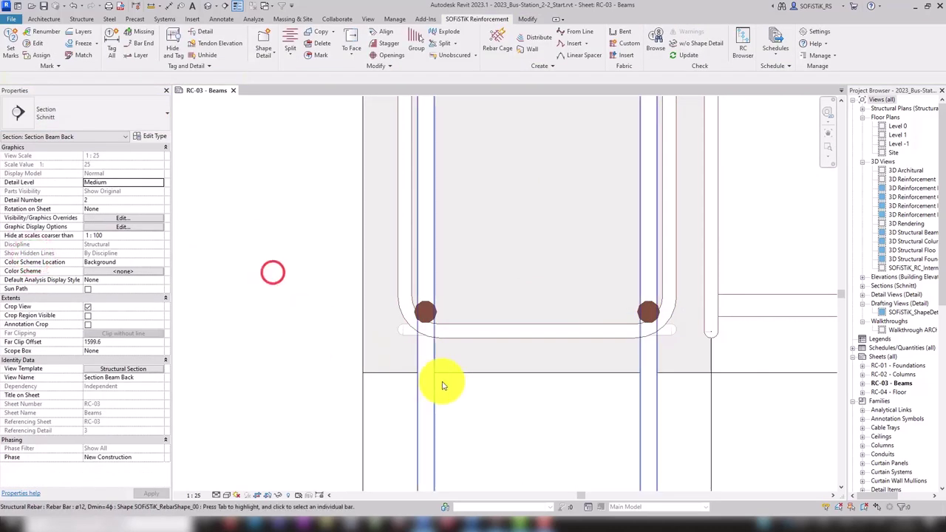
{"action": "left_click", "coordinate": [433, 309]}
{"action": "scroll", "coordinate": [380, 311], "scroll_direction": "up", "scroll_amount": 3}
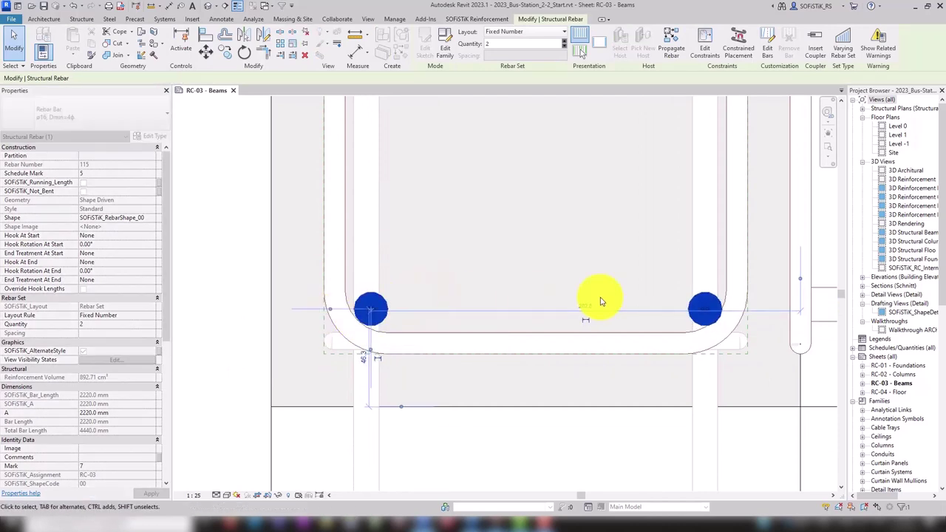
{"action": "scroll", "coordinate": [749, 317], "scroll_direction": "up", "scroll_amount": 2}
{"action": "left_click", "coordinate": [680, 306]}
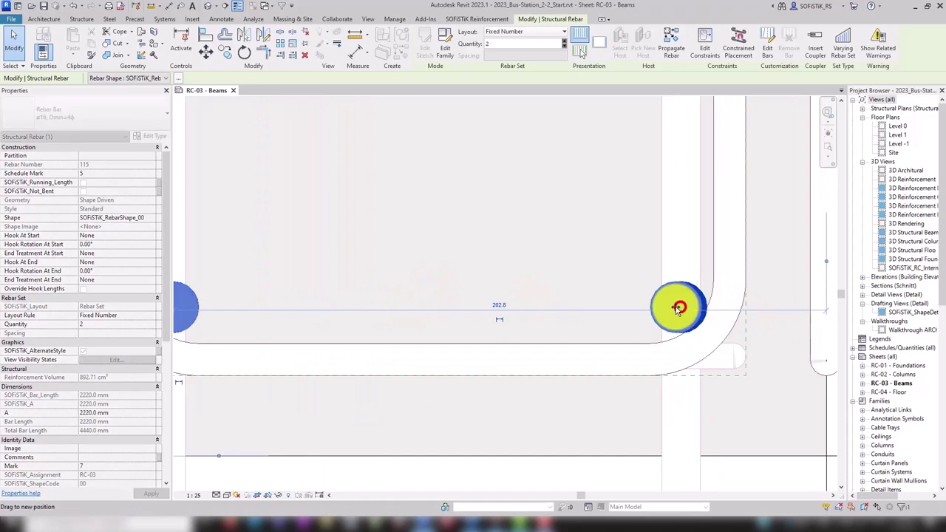
{"action": "scroll", "coordinate": [562, 275], "scroll_direction": "down", "scroll_amount": 1}
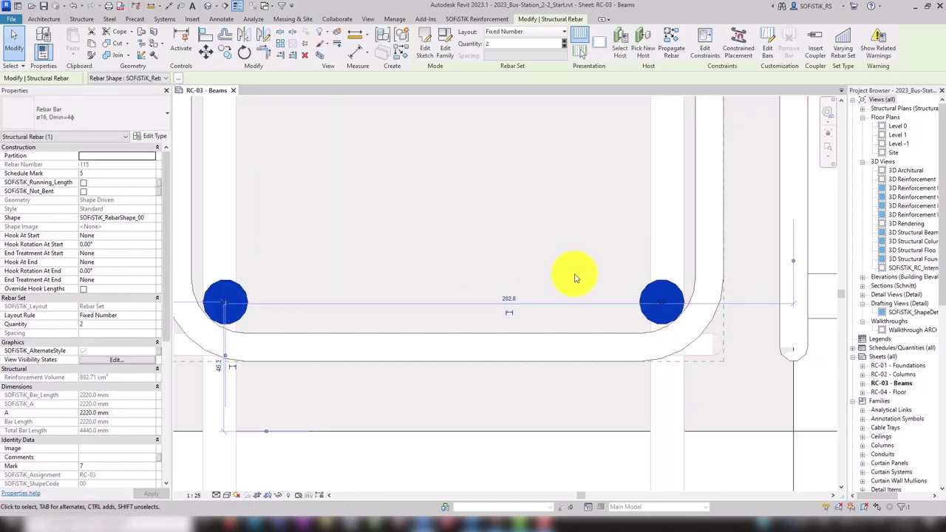
{"action": "scroll", "coordinate": [460, 348], "scroll_direction": "down", "scroll_amount": 6}
{"action": "scroll", "coordinate": [453, 362], "scroll_direction": "down", "scroll_amount": 2}
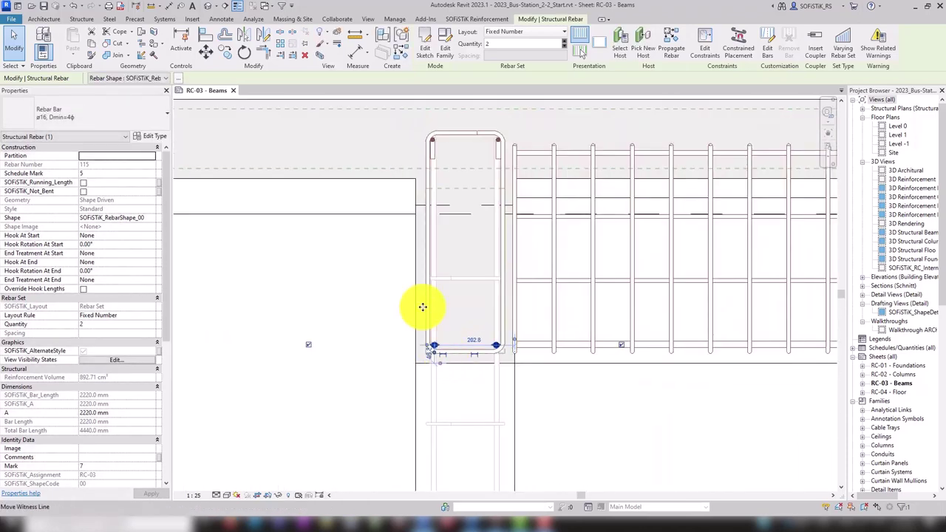
{"action": "scroll", "coordinate": [397, 332], "scroll_direction": "down", "scroll_amount": 1}
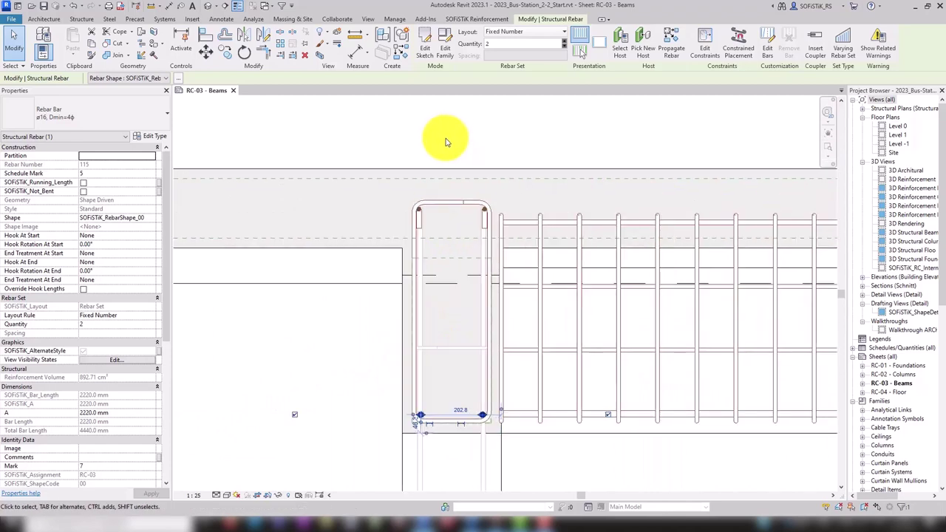
{"action": "left_click", "coordinate": [452, 145]}
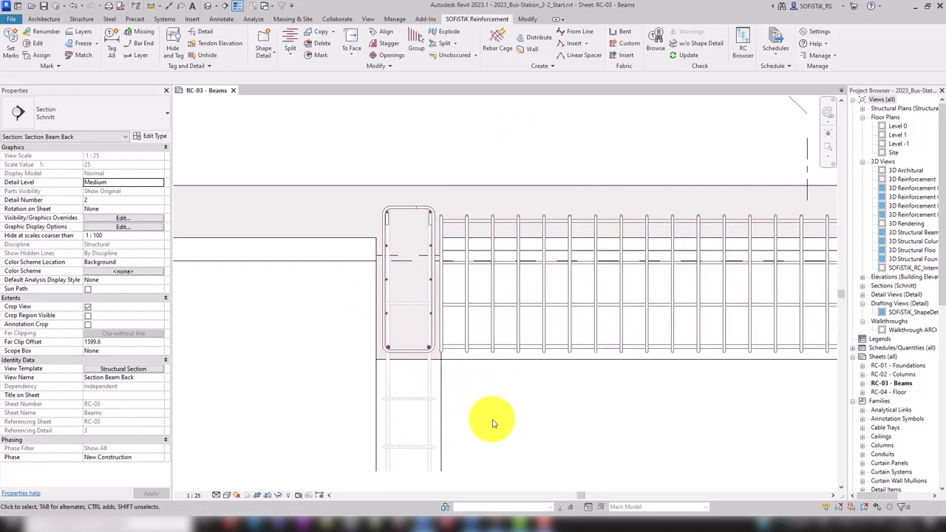
{"action": "scroll", "coordinate": [201, 292], "scroll_direction": "down", "scroll_amount": 4}
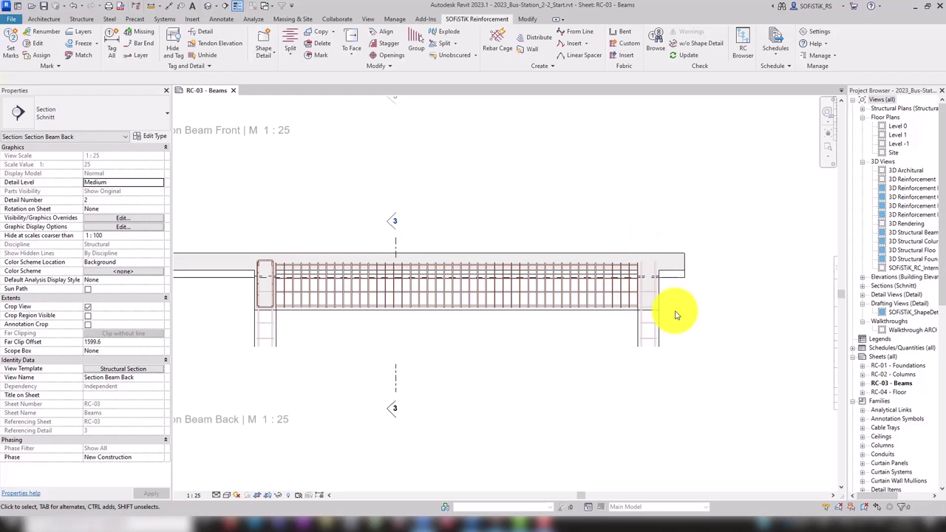
{"action": "scroll", "coordinate": [252, 306], "scroll_direction": "up", "scroll_amount": 2}
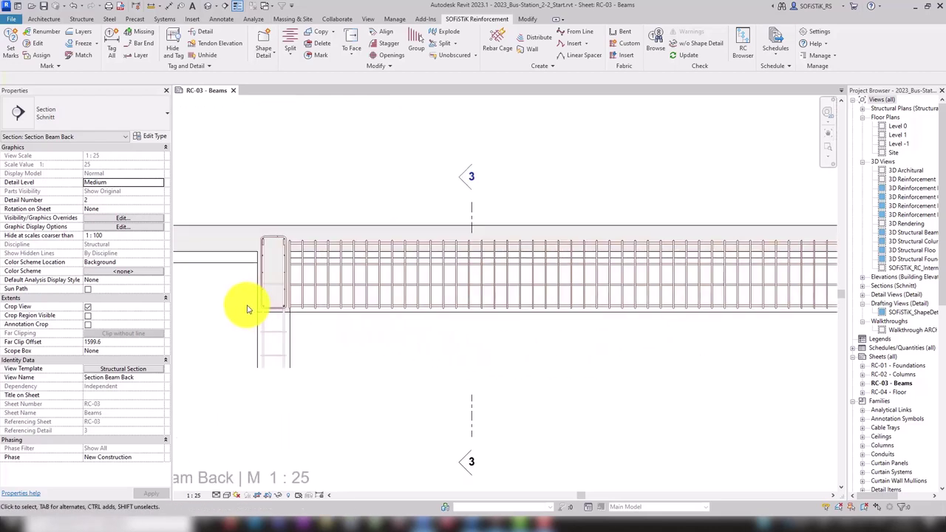
Step: Propagate the voutied beam's rebar onto the destination beam with Propagate Rebar
{"action": "left_click", "coordinate": [256, 300]}
{"action": "scroll", "coordinate": [250, 321], "scroll_direction": "down", "scroll_amount": 2}
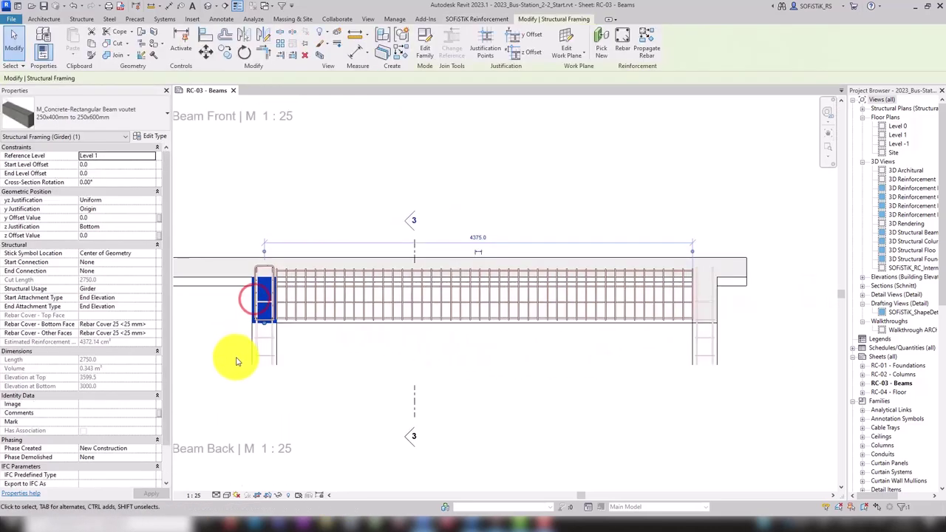
{"action": "left_click", "coordinate": [648, 43]}
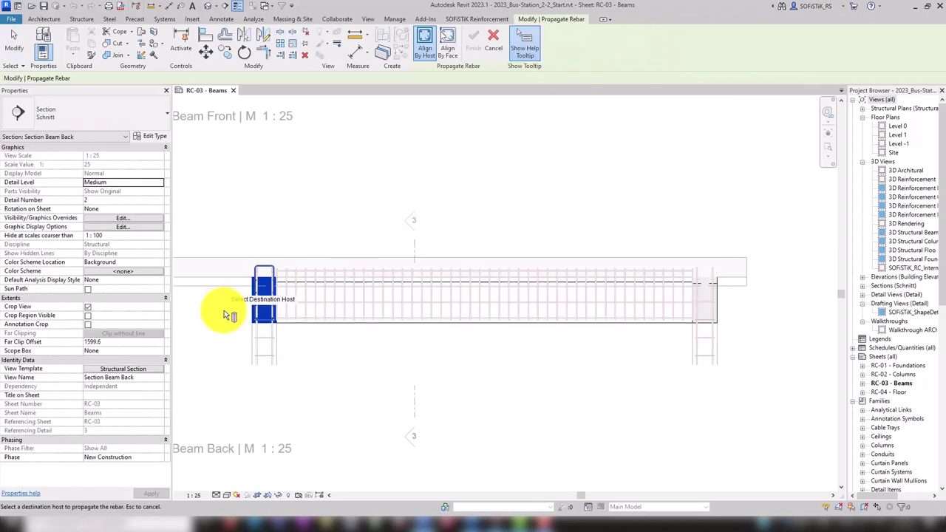
{"action": "scroll", "coordinate": [225, 314], "scroll_direction": "up", "scroll_amount": 5}
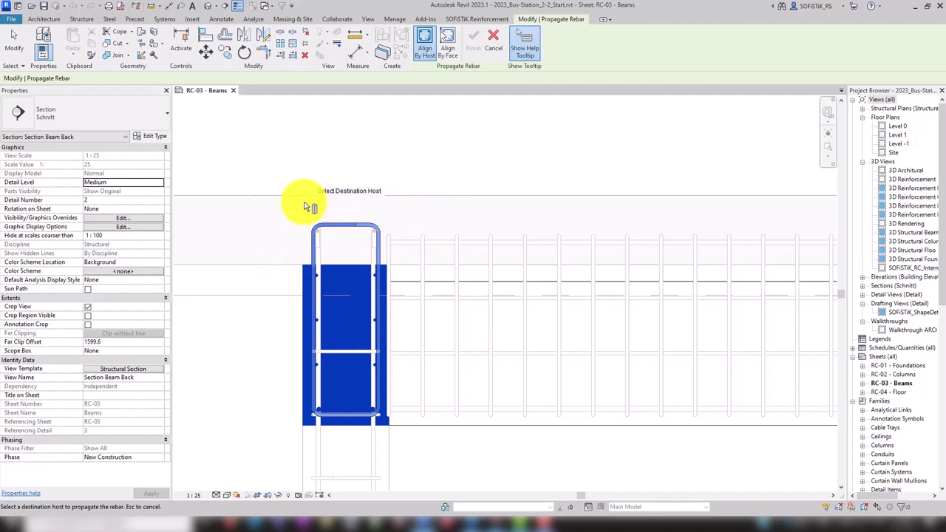
{"action": "scroll", "coordinate": [309, 207], "scroll_direction": "up", "scroll_amount": 2}
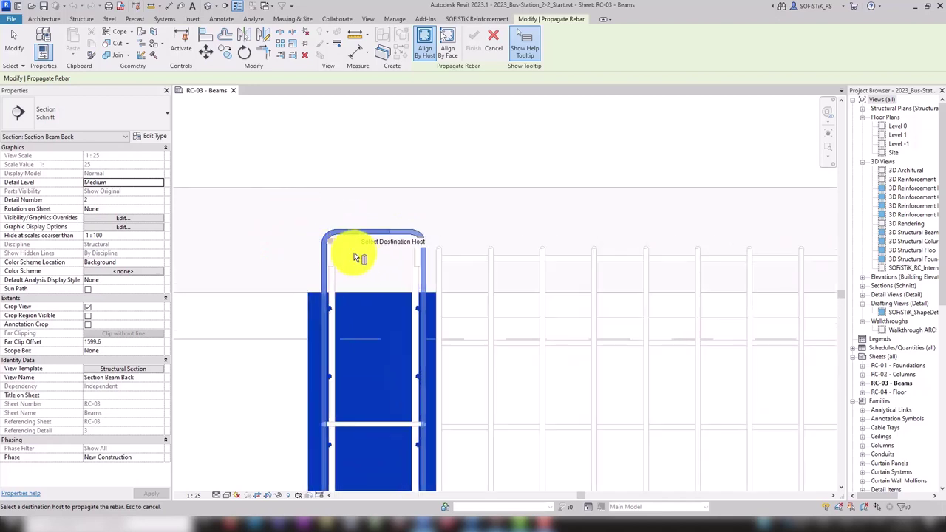
{"action": "scroll", "coordinate": [473, 226], "scroll_direction": "down", "scroll_amount": 4}
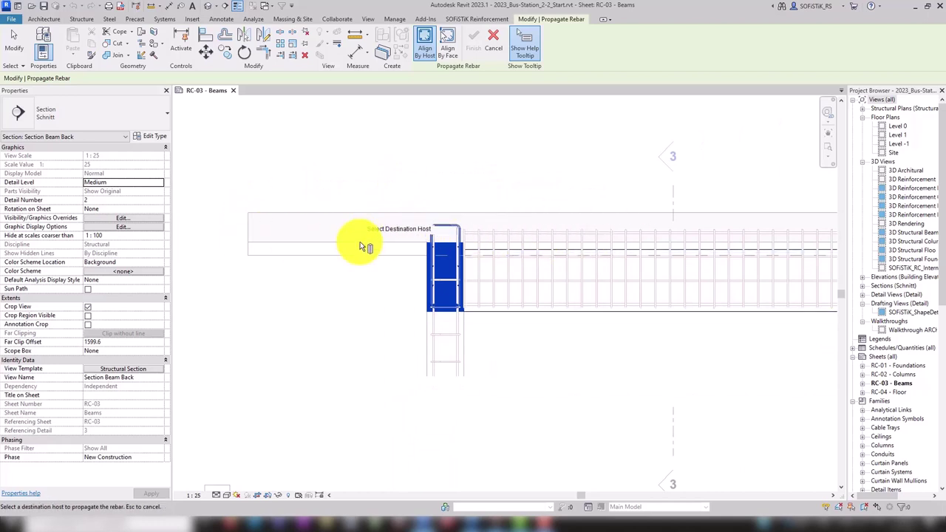
{"action": "left_click", "coordinate": [450, 239]}
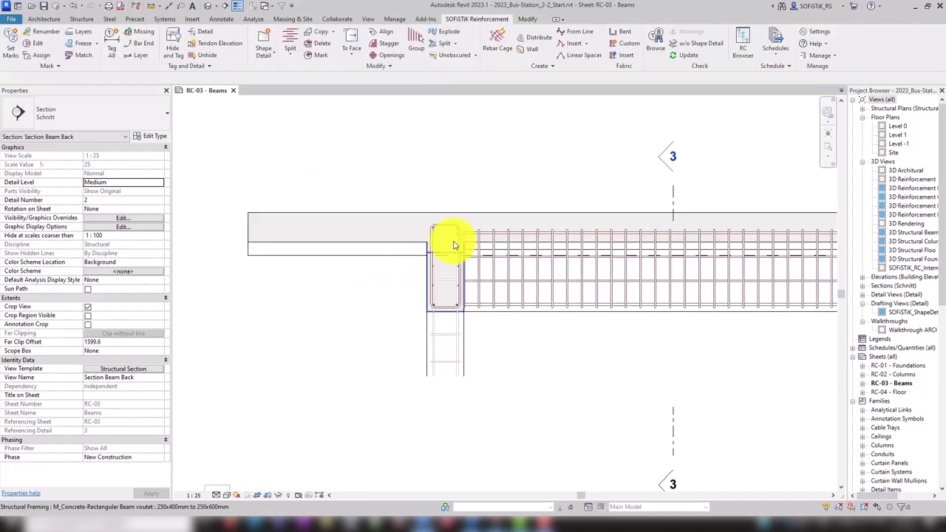
{"action": "scroll", "coordinate": [566, 244], "scroll_direction": "up", "scroll_amount": 2}
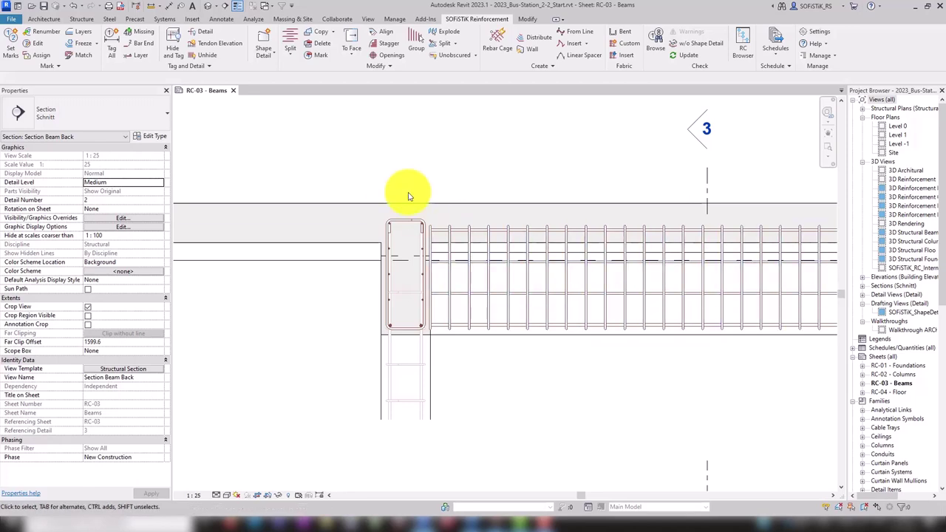
Step: Select the top bar set and check the floor currently hosting it
{"action": "scroll", "coordinate": [387, 217], "scroll_direction": "up", "scroll_amount": 2}
{"action": "left_click", "coordinate": [397, 244]}
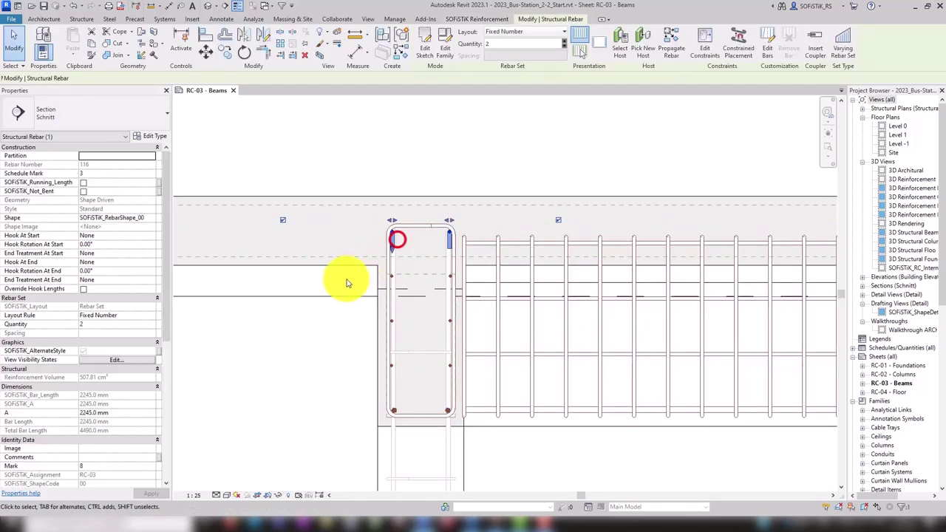
{"action": "scroll", "coordinate": [327, 289], "scroll_direction": "down", "scroll_amount": 2}
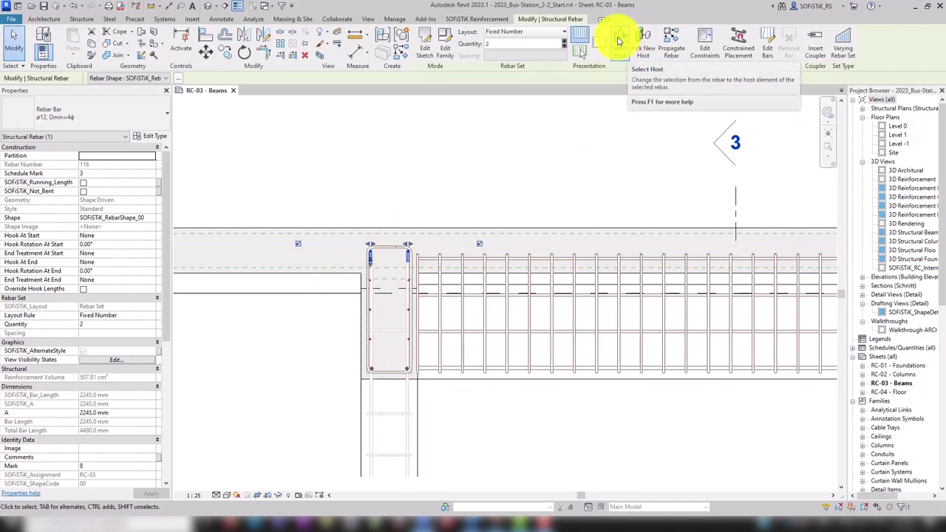
{"action": "left_click", "coordinate": [619, 41]}
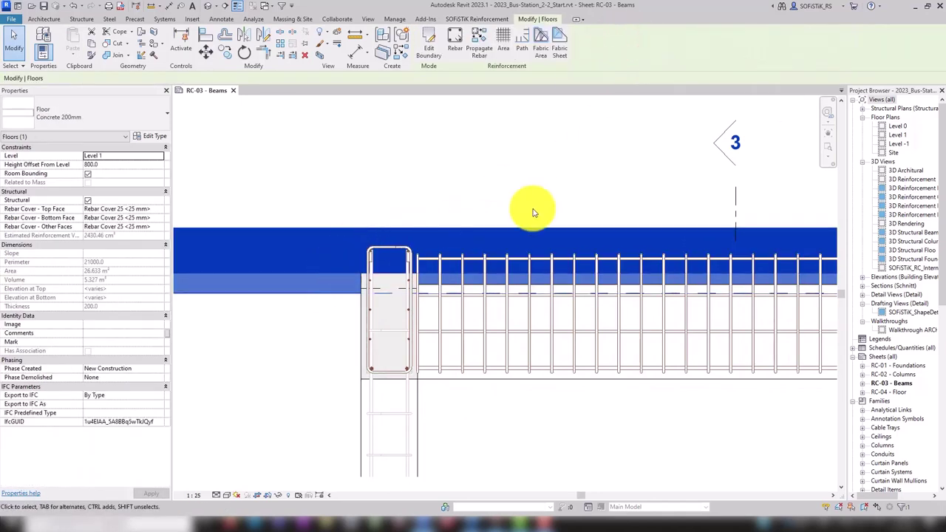
{"action": "scroll", "coordinate": [534, 213], "scroll_direction": "down", "scroll_amount": 2}
{"action": "scroll", "coordinate": [429, 274], "scroll_direction": "up", "scroll_amount": 2}
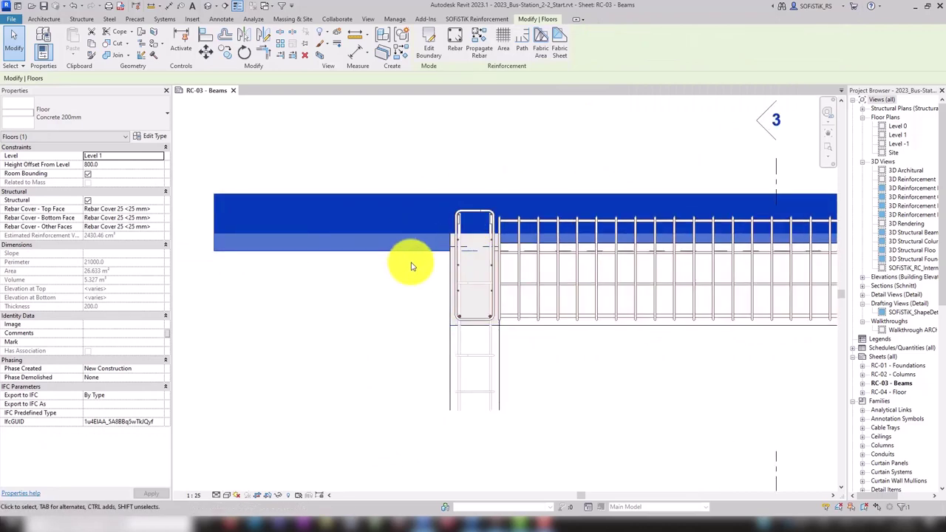
{"action": "scroll", "coordinate": [466, 216], "scroll_direction": "up", "scroll_amount": 2}
Step: Rehost the top bar set onto the vouted beam, dismiss the outside-of-host warning, and deselect
{"action": "left_click", "coordinate": [440, 223]}
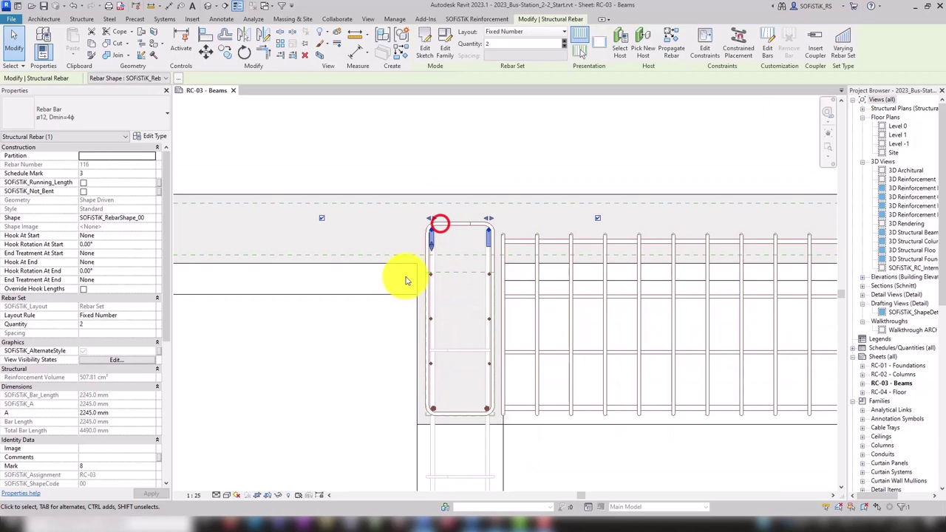
{"action": "left_click", "coordinate": [640, 39]}
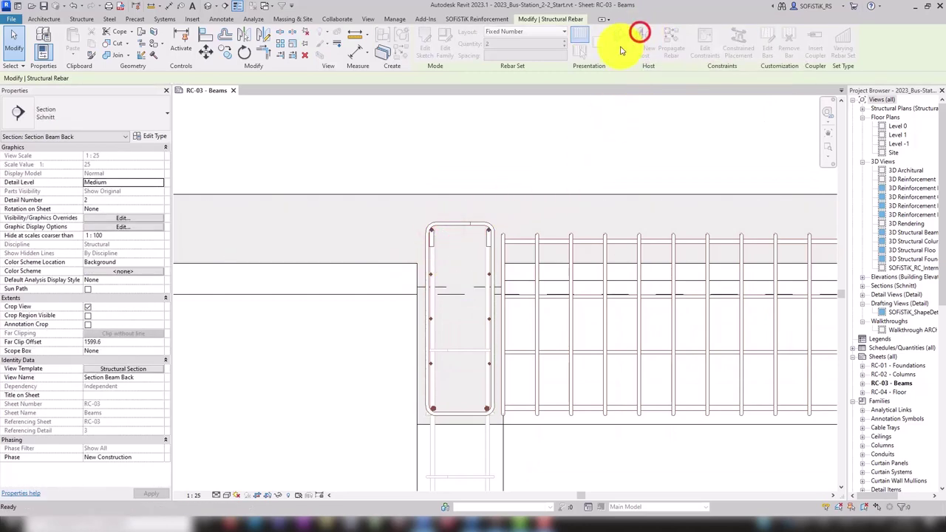
{"action": "scroll", "coordinate": [415, 381], "scroll_direction": "up", "scroll_amount": 1}
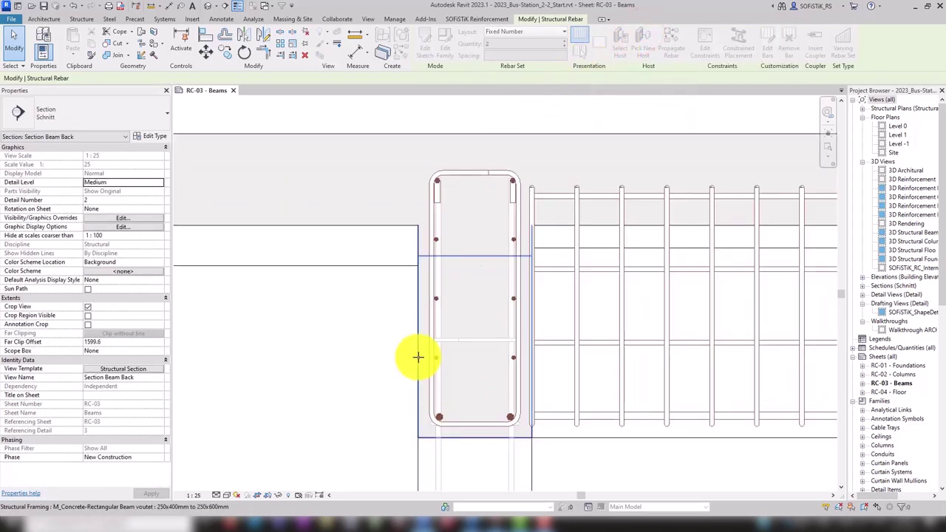
{"action": "left_click", "coordinate": [420, 351]}
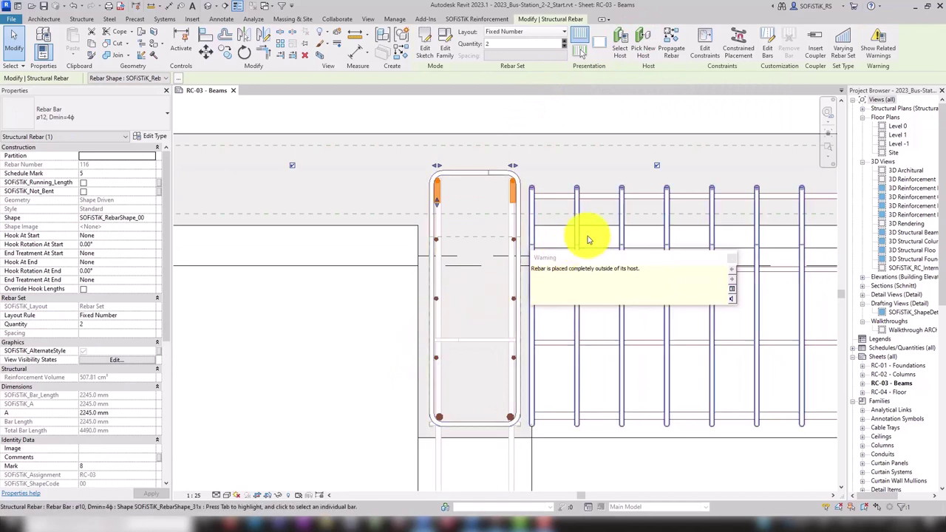
{"action": "left_click_drag", "start_coordinate": [601, 255], "coordinate": [621, 232]}
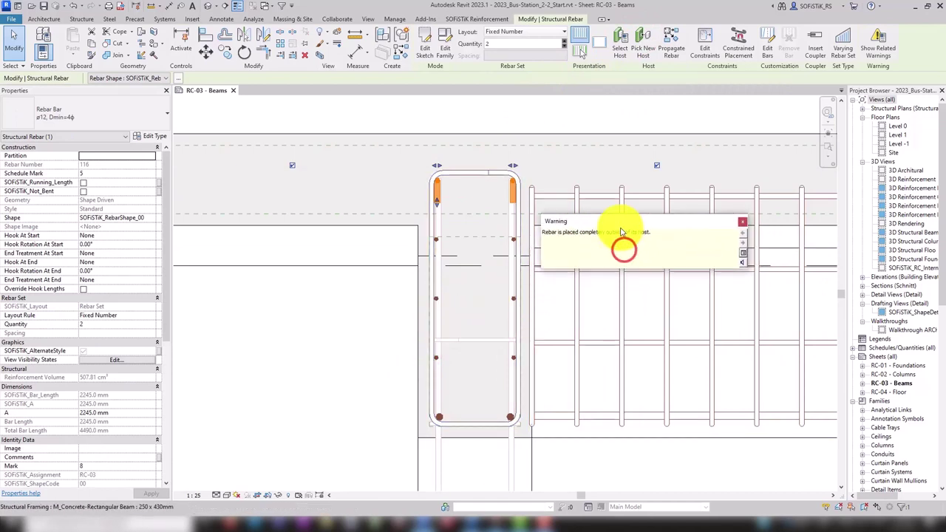
{"action": "left_click", "coordinate": [744, 223]}
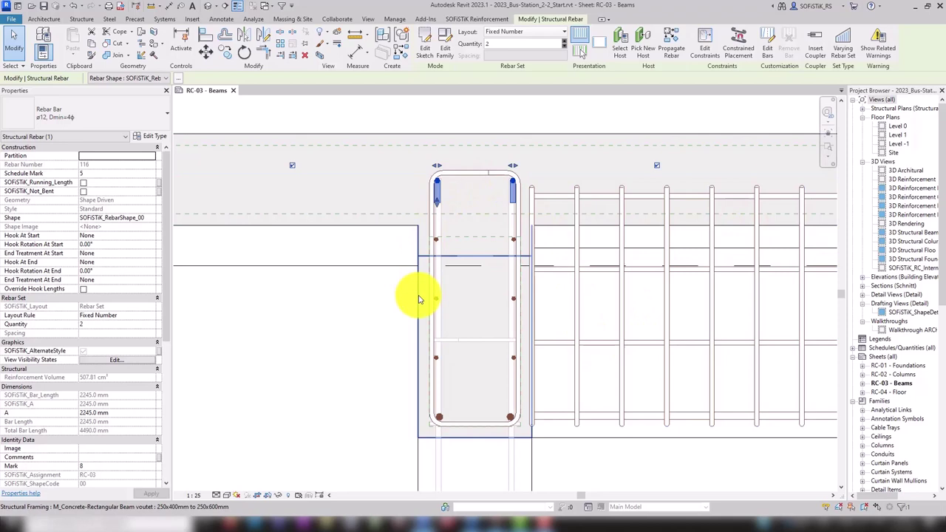
{"action": "key", "text": "Escape"}
{"action": "scroll", "coordinate": [433, 311], "scroll_direction": "down", "scroll_amount": 3}
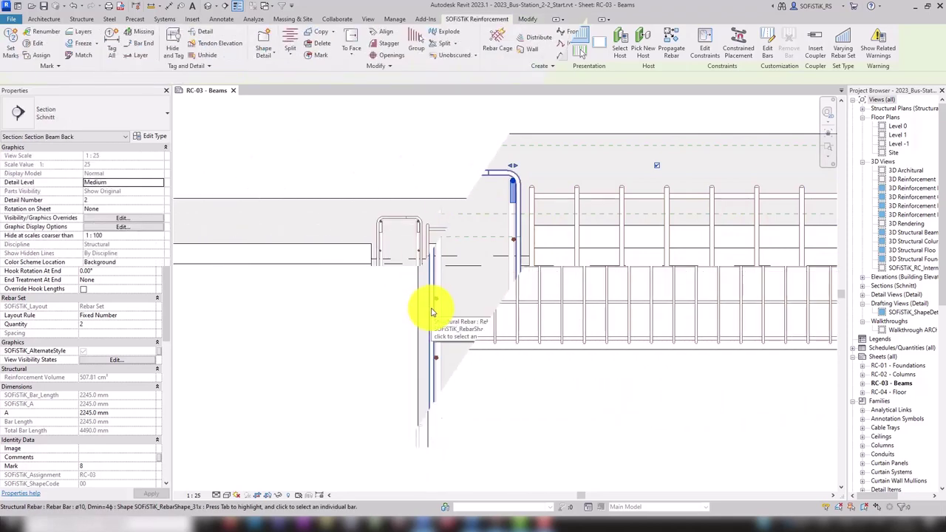
Step: Propagate the beam's rebar to the right-end beam section, dismissing the outside-of-host warning
{"action": "left_click", "coordinate": [370, 333]}
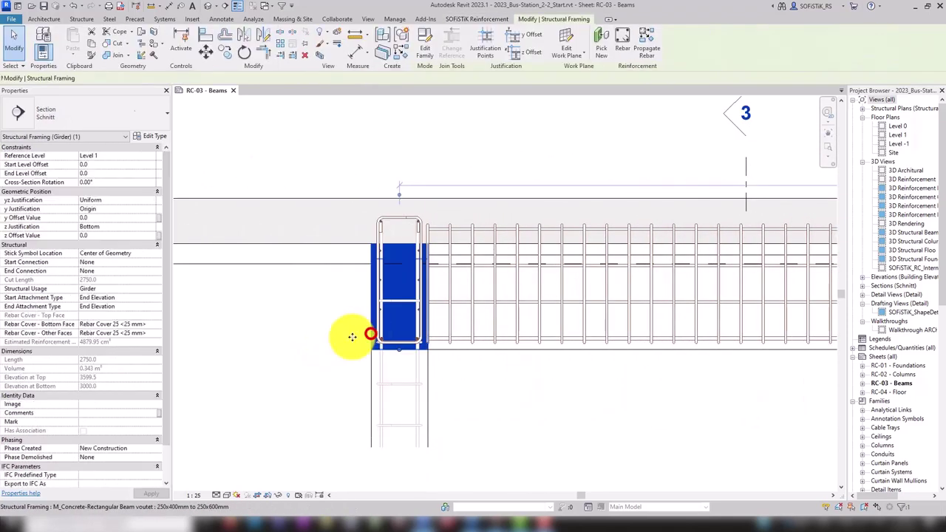
{"action": "scroll", "coordinate": [374, 329], "scroll_direction": "down", "scroll_amount": 1}
{"action": "left_click", "coordinate": [654, 41]}
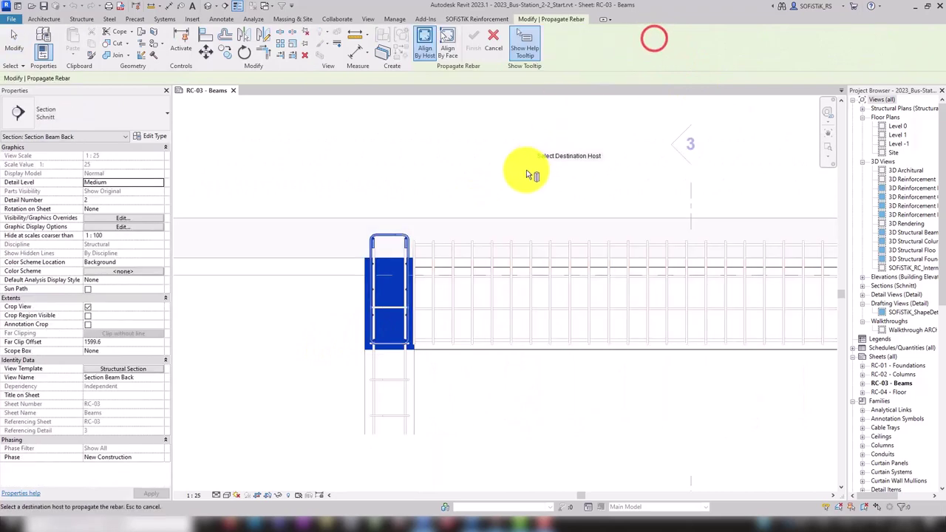
{"action": "scroll", "coordinate": [382, 242], "scroll_direction": "up", "scroll_amount": 2}
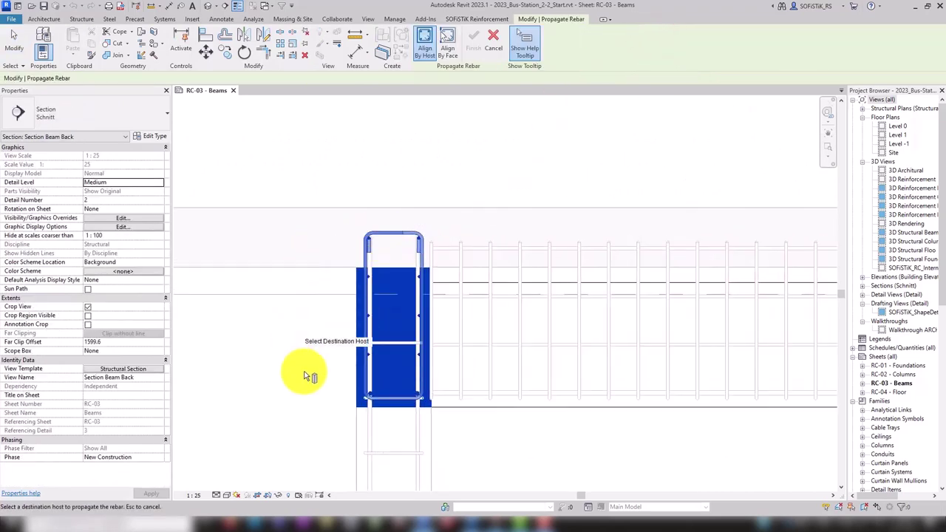
{"action": "scroll", "coordinate": [274, 323], "scroll_direction": "down", "scroll_amount": 2}
{"action": "scroll", "coordinate": [274, 323], "scroll_direction": "down", "scroll_amount": 2}
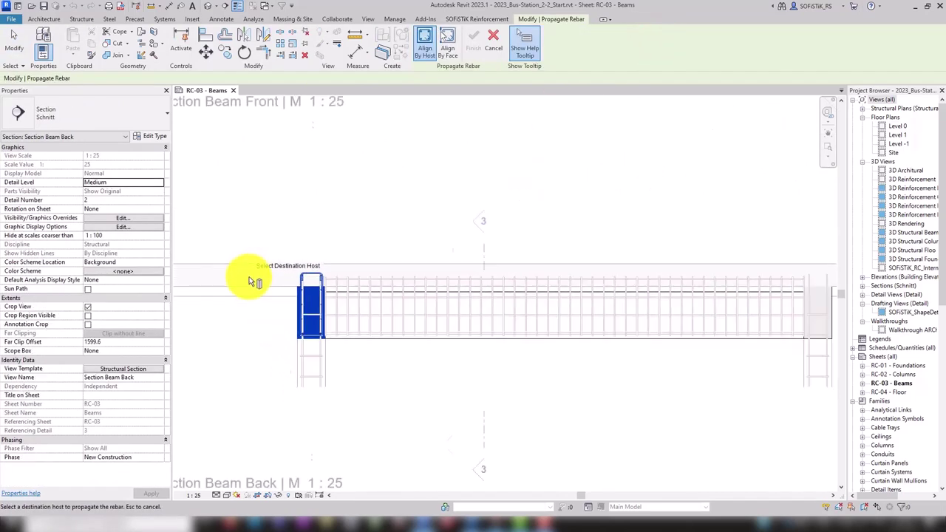
{"action": "scroll", "coordinate": [752, 317], "scroll_direction": "up", "scroll_amount": 3}
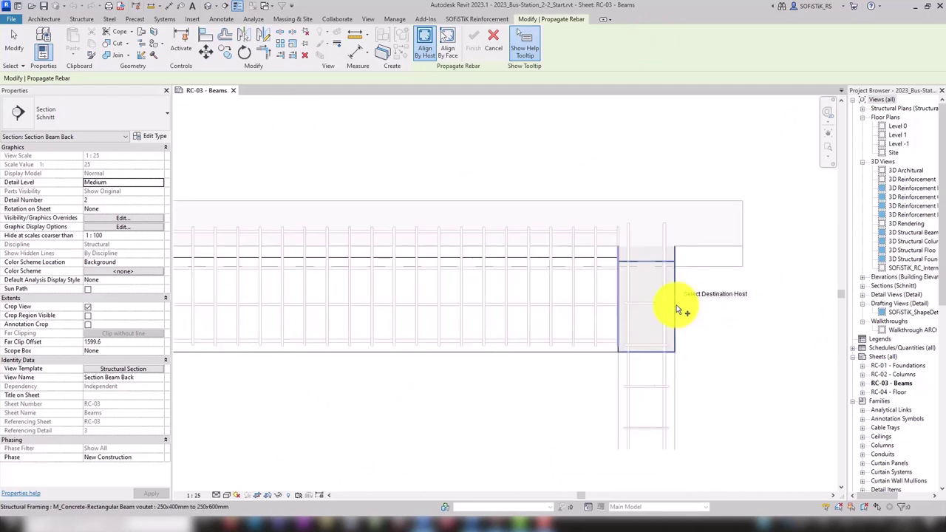
{"action": "left_click", "coordinate": [688, 311]}
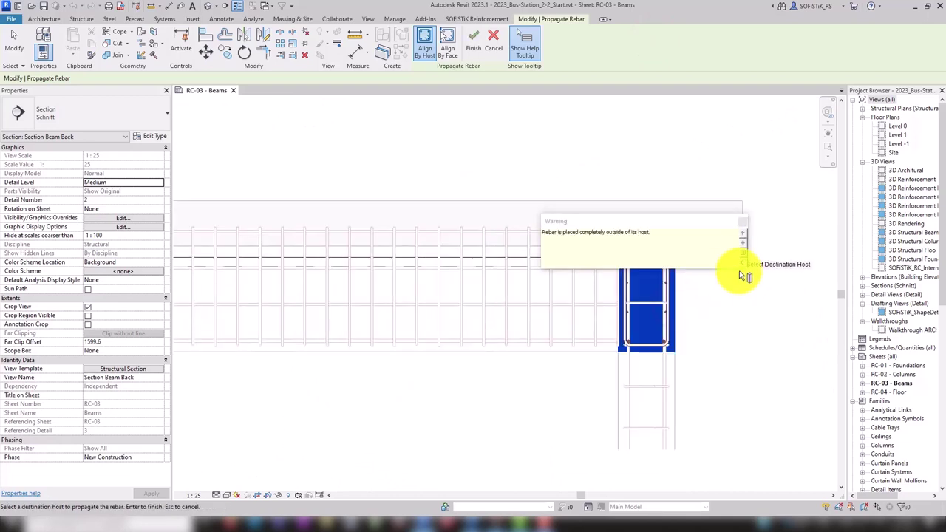
{"action": "left_click", "coordinate": [744, 221]}
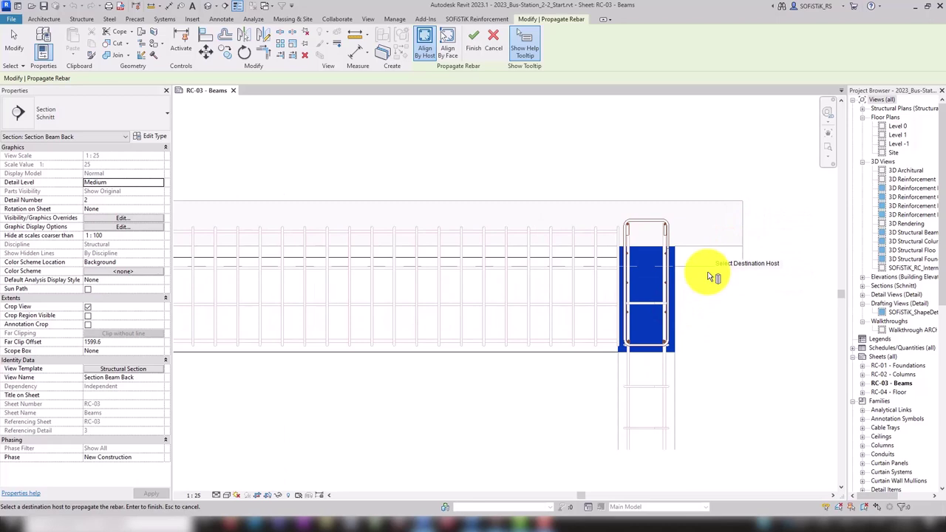
{"action": "left_click", "coordinate": [475, 46]}
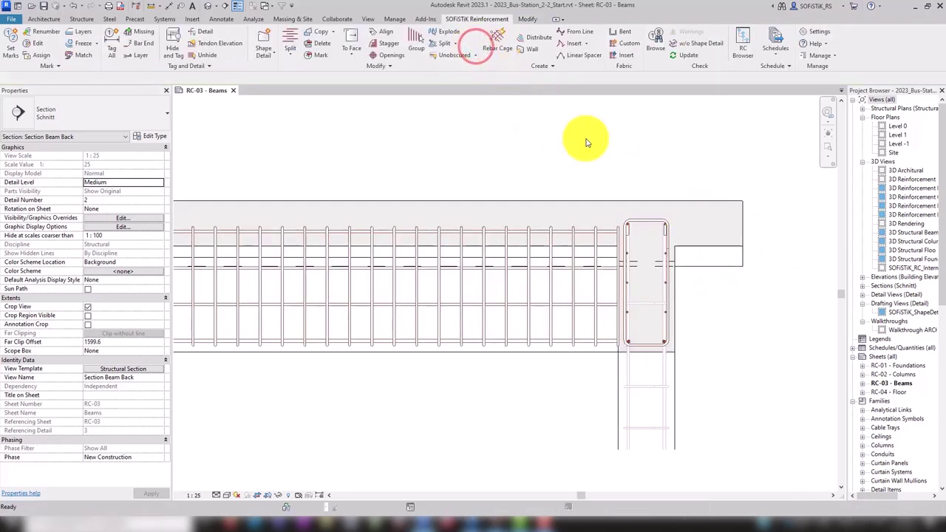
{"action": "scroll", "coordinate": [621, 188], "scroll_direction": "down", "scroll_amount": 5}
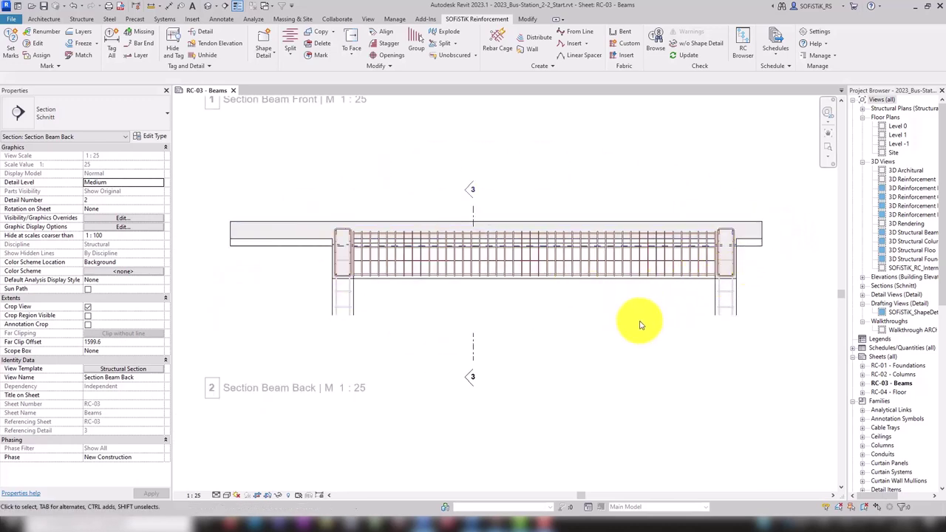
Step: Activate the Section Beams Side viewport, review the bar table for marks 4.1–4.16, then fit and deactivate
{"action": "scroll", "coordinate": [651, 329], "scroll_direction": "down", "scroll_amount": 4}
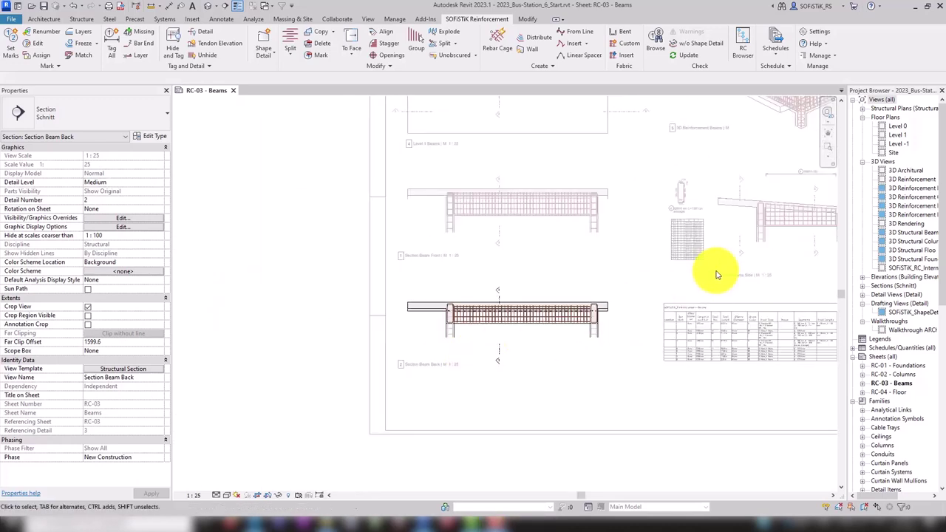
{"action": "double_click", "coordinate": [668, 247]}
{"action": "scroll", "coordinate": [650, 205], "scroll_direction": "up", "scroll_amount": 4}
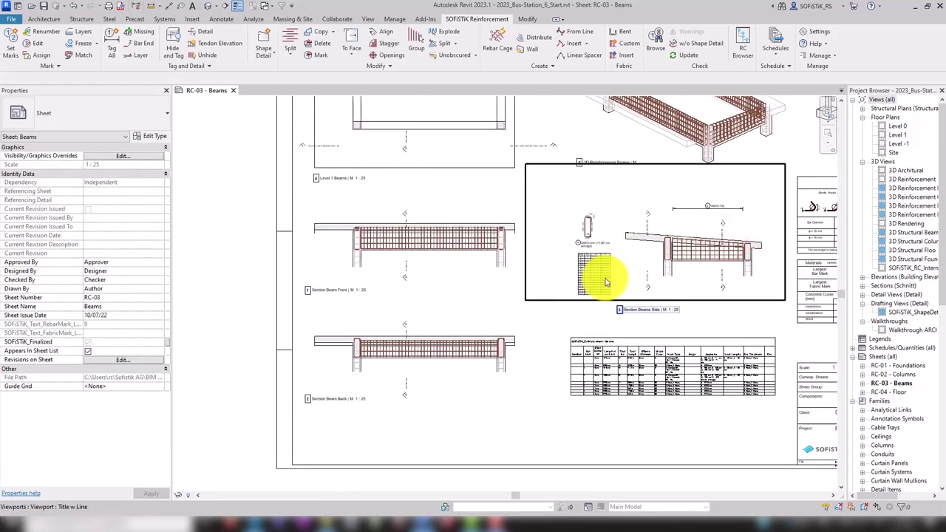
{"action": "left_click", "coordinate": [629, 252]}
{"action": "double_click", "coordinate": [630, 252]}
{"action": "scroll", "coordinate": [584, 274], "scroll_direction": "up", "scroll_amount": 4}
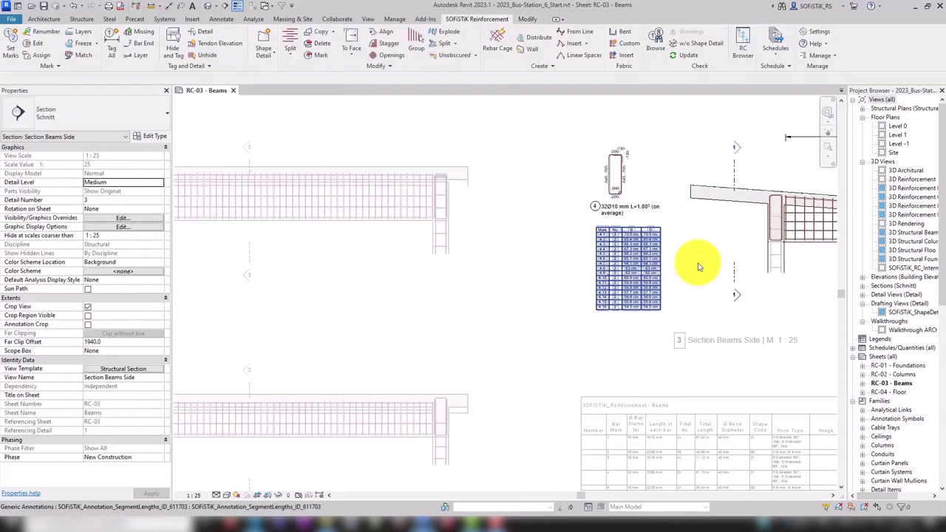
{"action": "scroll", "coordinate": [672, 284], "scroll_direction": "up", "scroll_amount": 2}
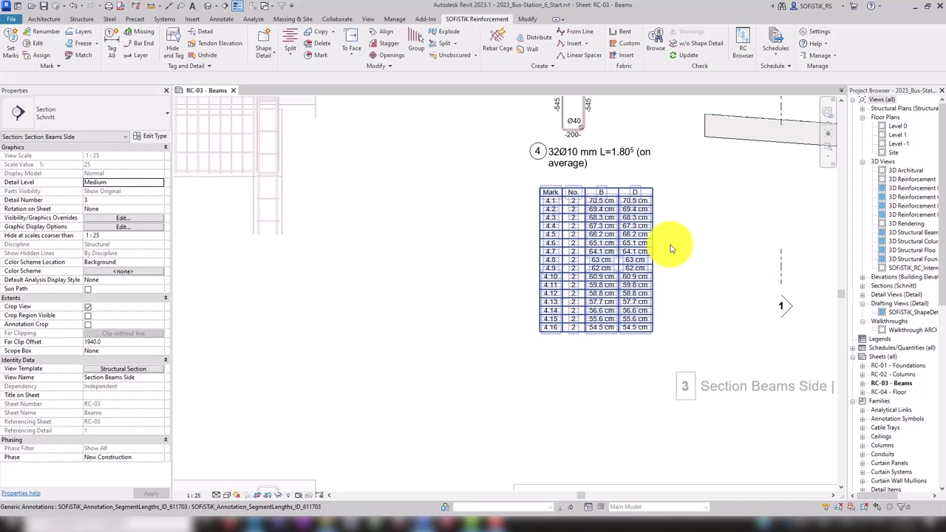
{"action": "scroll", "coordinate": [681, 197], "scroll_direction": "up", "scroll_amount": 2}
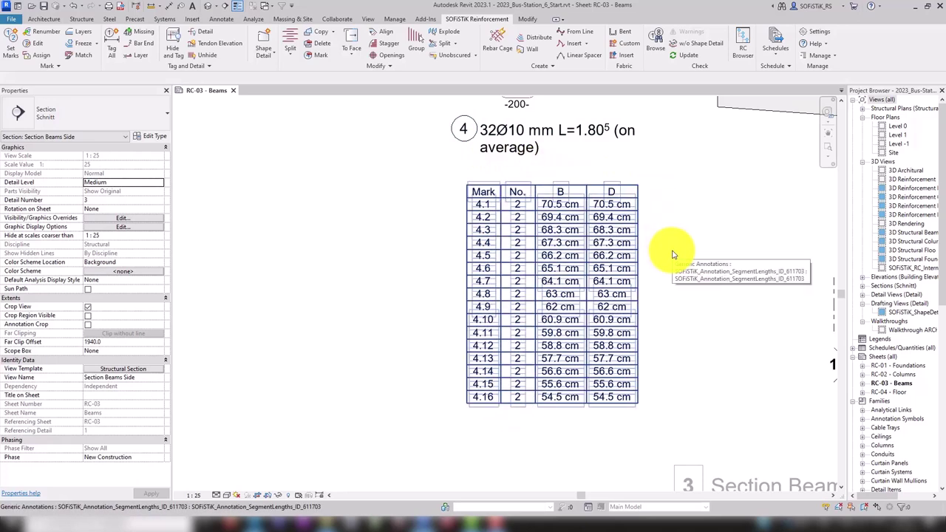
{"action": "left_click", "coordinate": [827, 149]}
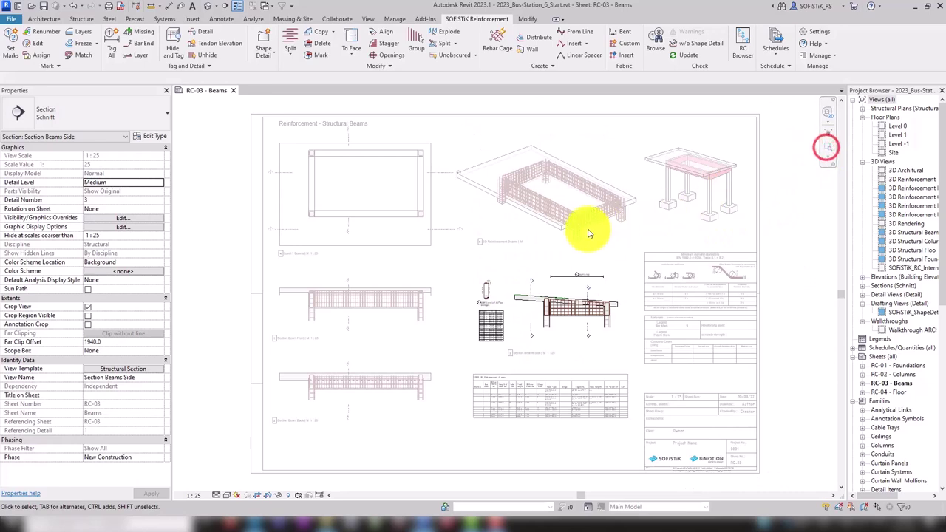
{"action": "double_click", "coordinate": [789, 236]}
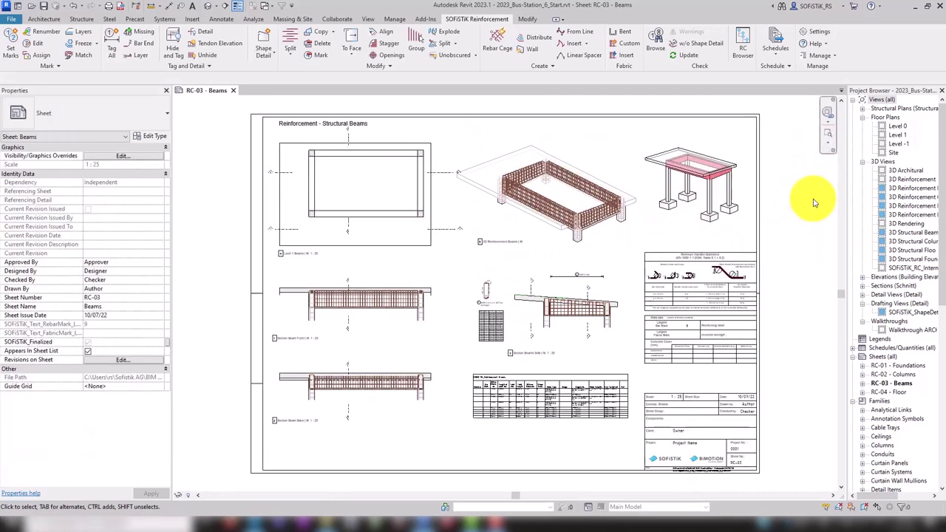
Step: Activate the Section Beam Back viewport and select the rebar shape detail above the front section
{"action": "left_click", "coordinate": [323, 123]}
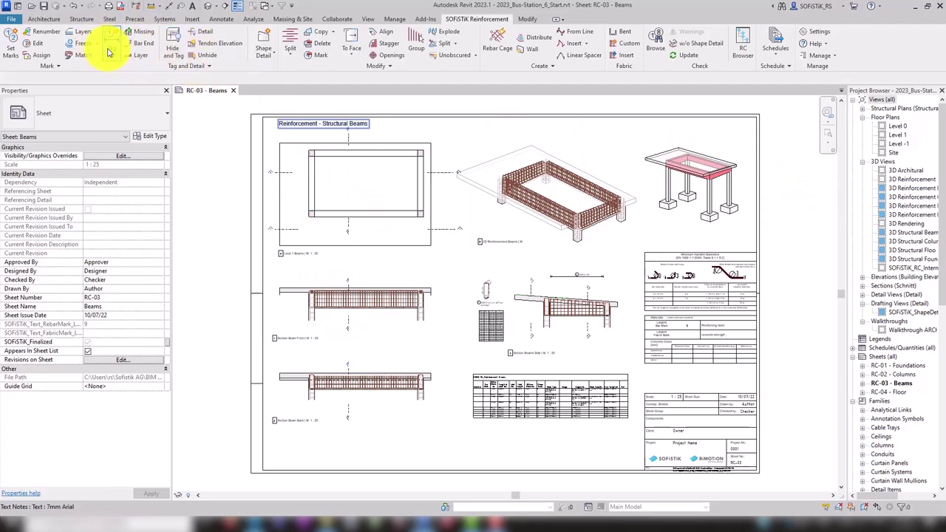
{"action": "double_click", "coordinate": [327, 289]}
{"action": "scroll", "coordinate": [327, 289], "scroll_direction": "up", "scroll_amount": 4}
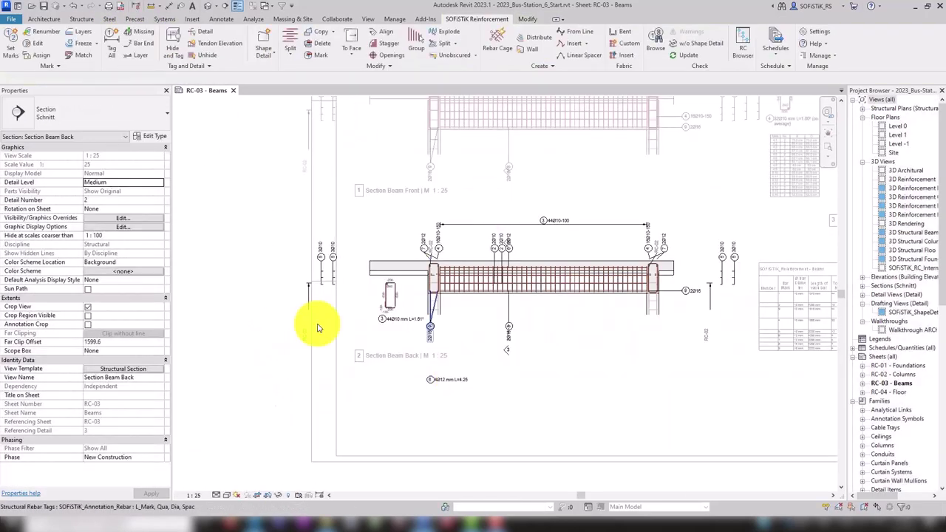
{"action": "scroll", "coordinate": [318, 328], "scroll_direction": "down", "scroll_amount": 5}
{"action": "scroll", "coordinate": [788, 214], "scroll_direction": "up", "scroll_amount": 5}
{"action": "left_click", "coordinate": [326, 377]}
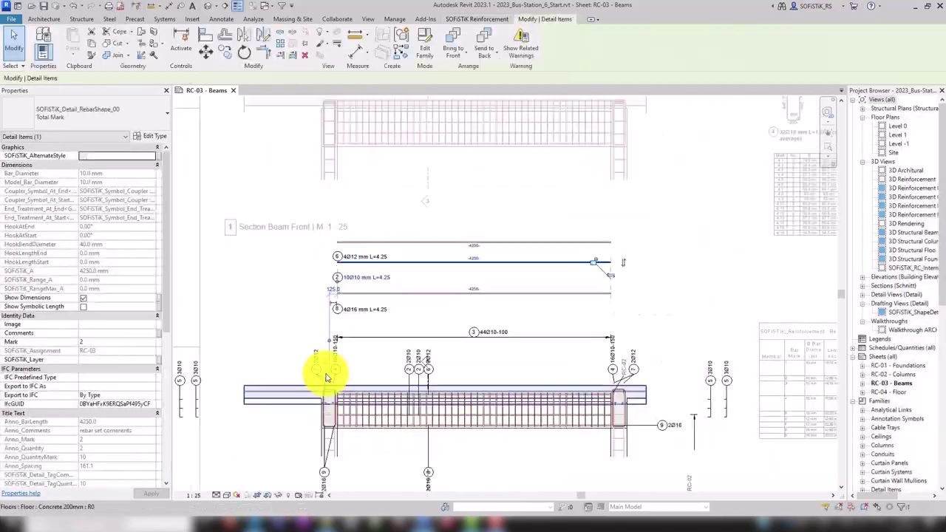
{"action": "scroll", "coordinate": [627, 195], "scroll_direction": "down", "scroll_amount": 5}
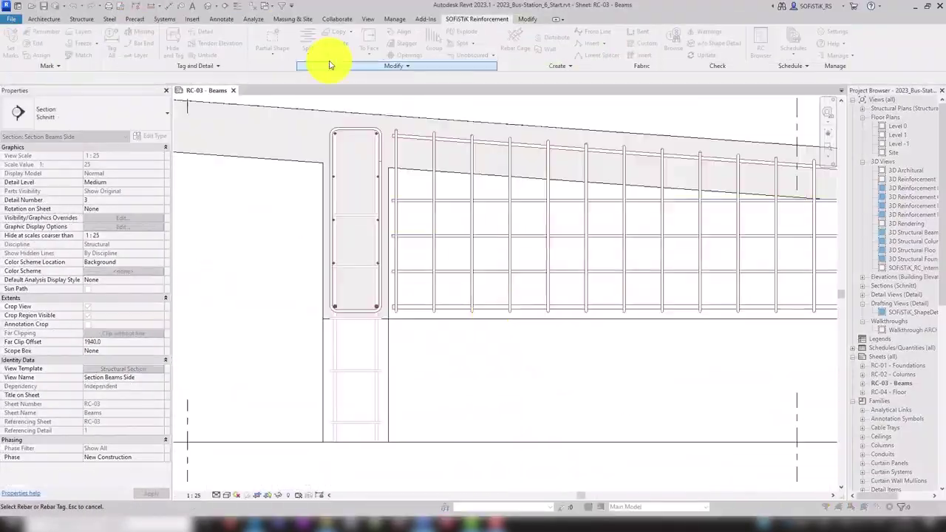